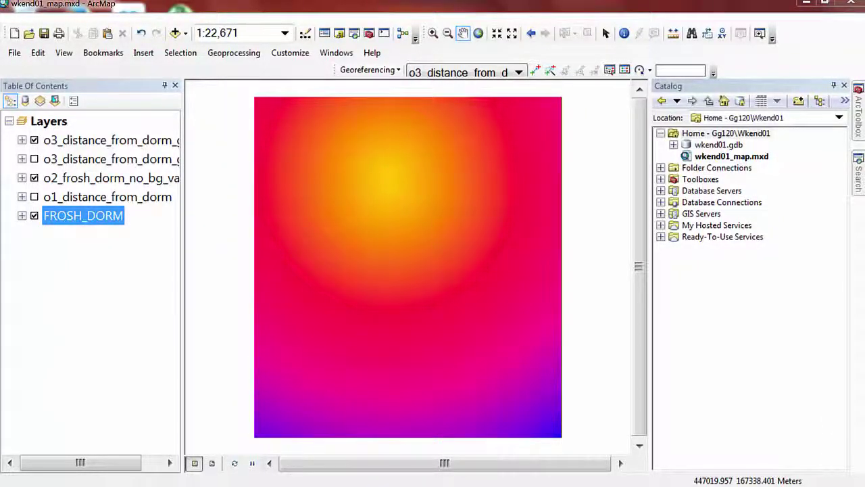
Create a toolbox named wkend01.tbx in the Wkend01 home folder and check the geodatabase rasters
{"action": "right_click", "coordinate": [725, 133]}
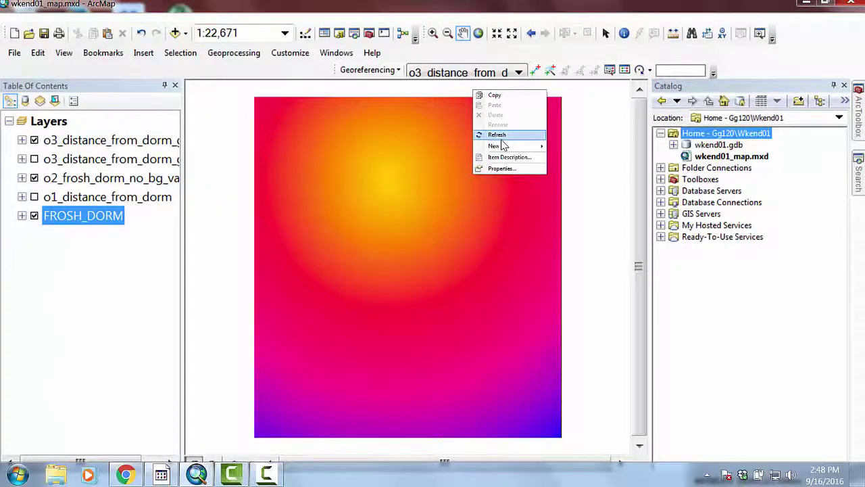
{"action": "mouse_move", "coordinate": [494, 146]}
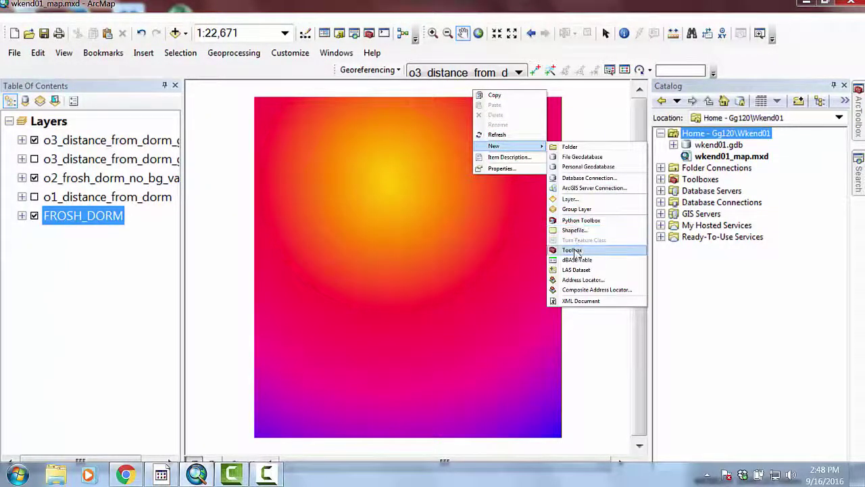
{"action": "left_click", "coordinate": [573, 250]}
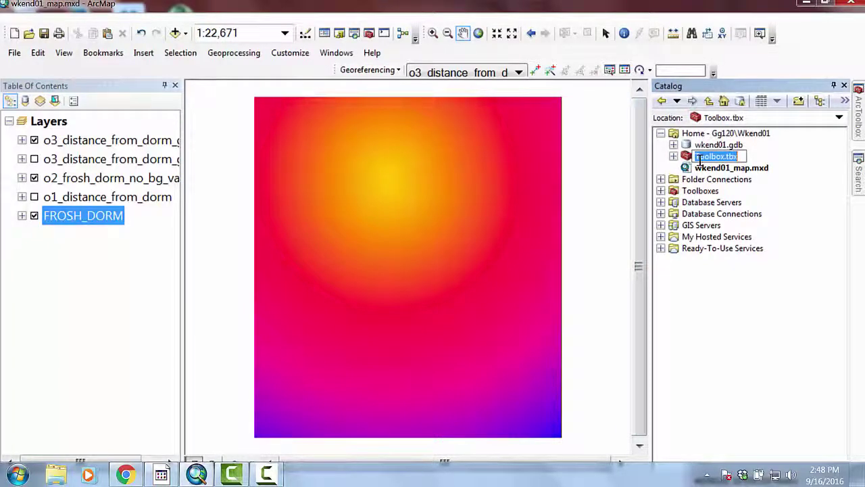
{"action": "type", "text": "wkend0"}
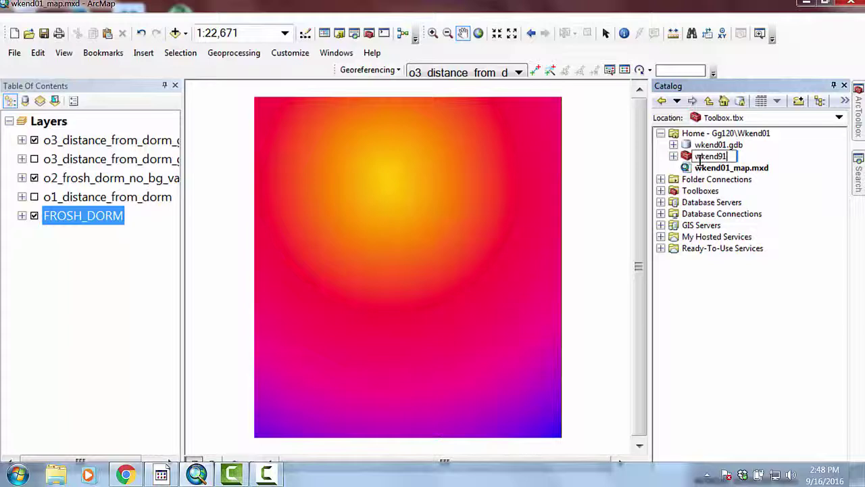
{"action": "type", "text": "1"}
{"action": "key", "text": "Return"}
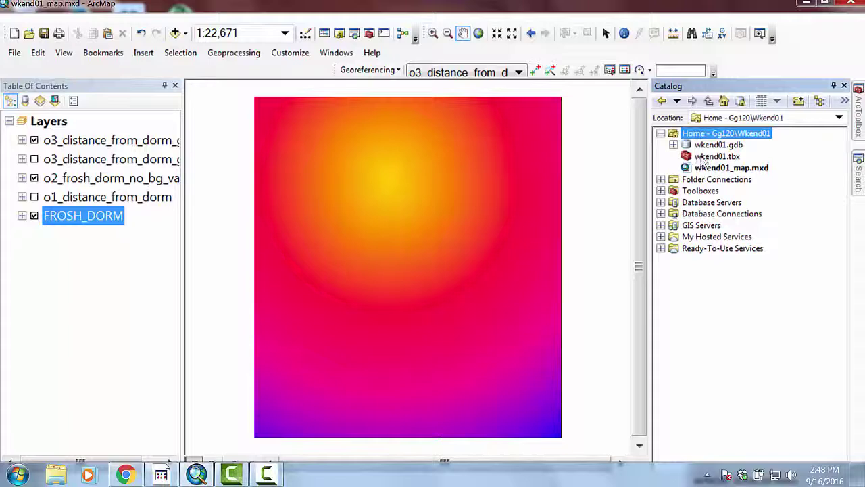
{"action": "double_click", "coordinate": [687, 145]}
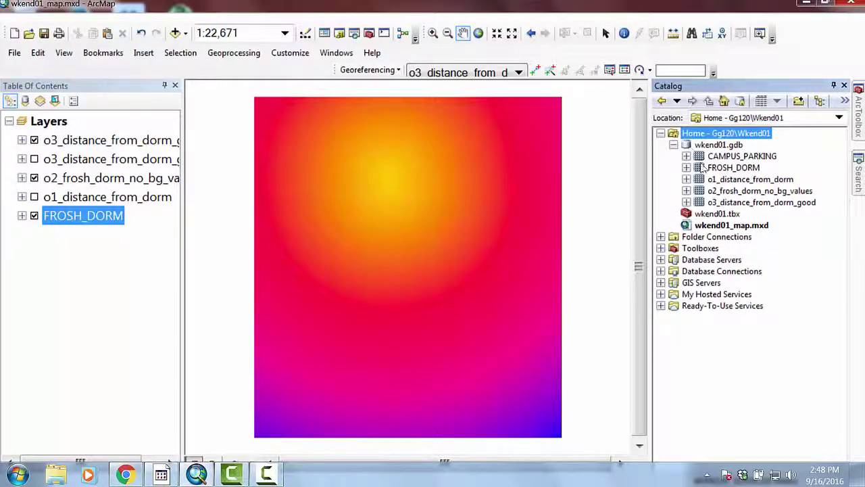
{"action": "left_click", "coordinate": [673, 144]}
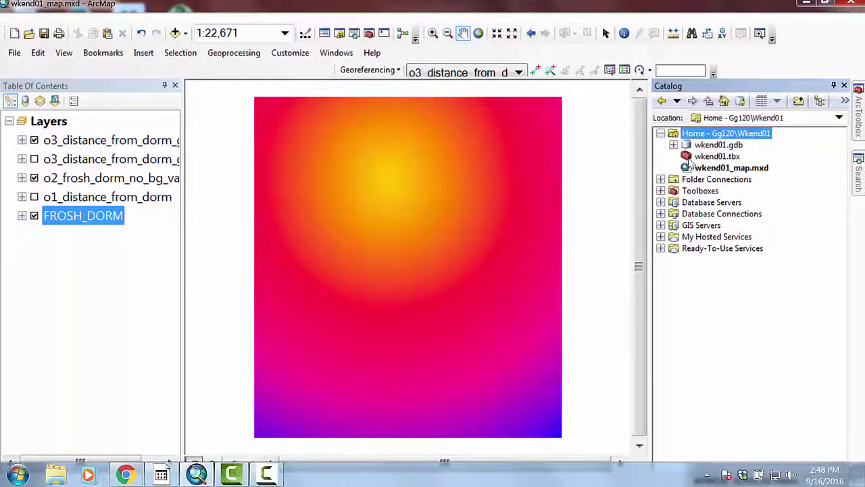
Add a new model to wkend01.tbx named model01 with the label Distance Problem
{"action": "right_click", "coordinate": [689, 158]}
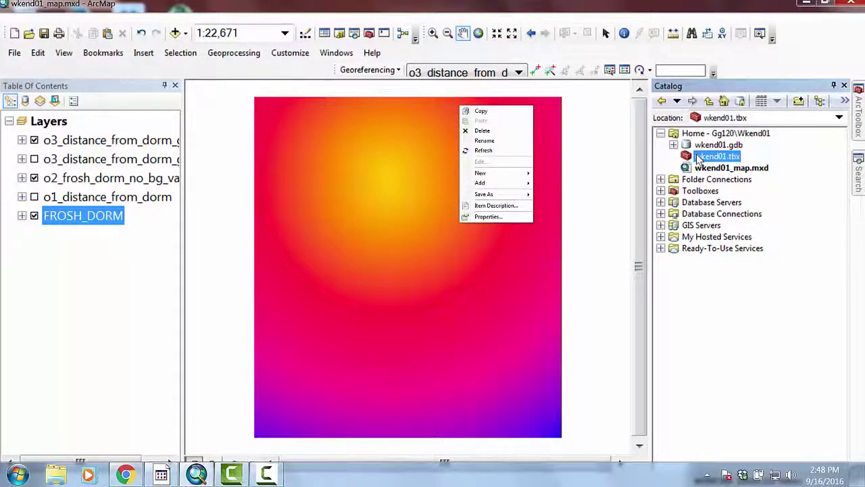
{"action": "mouse_move", "coordinate": [481, 173]}
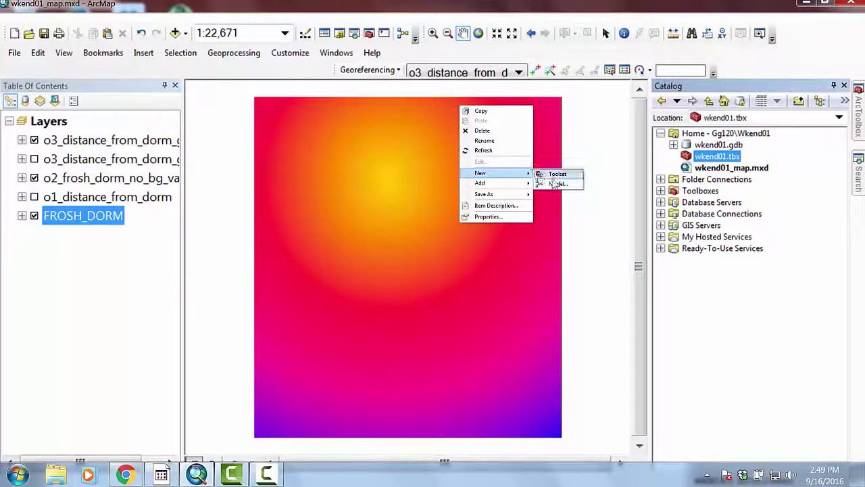
{"action": "left_click", "coordinate": [557, 183]}
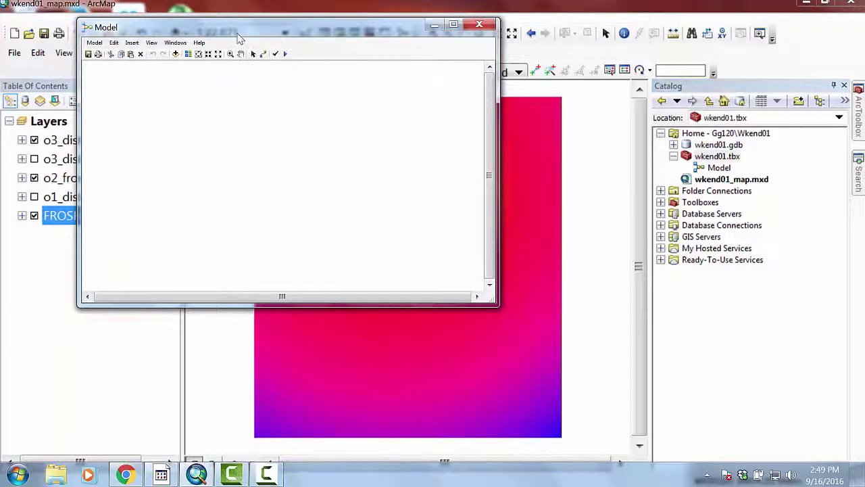
{"action": "left_click", "coordinate": [221, 133]}
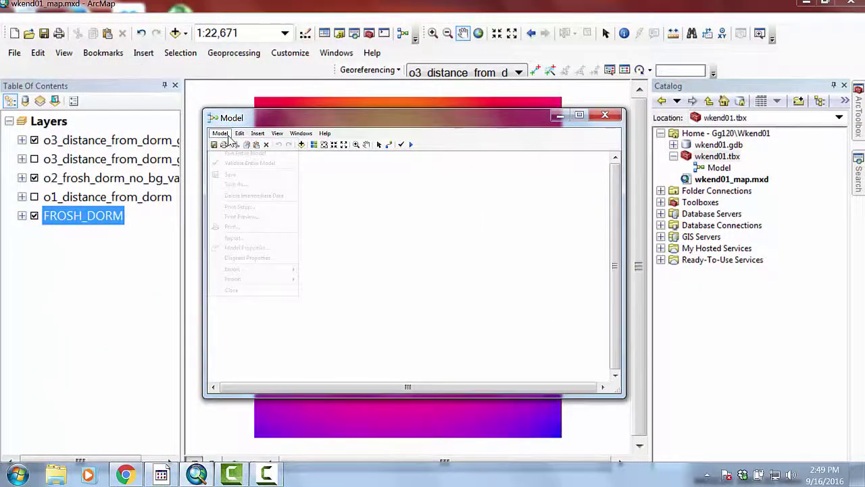
{"action": "left_click", "coordinate": [243, 248]}
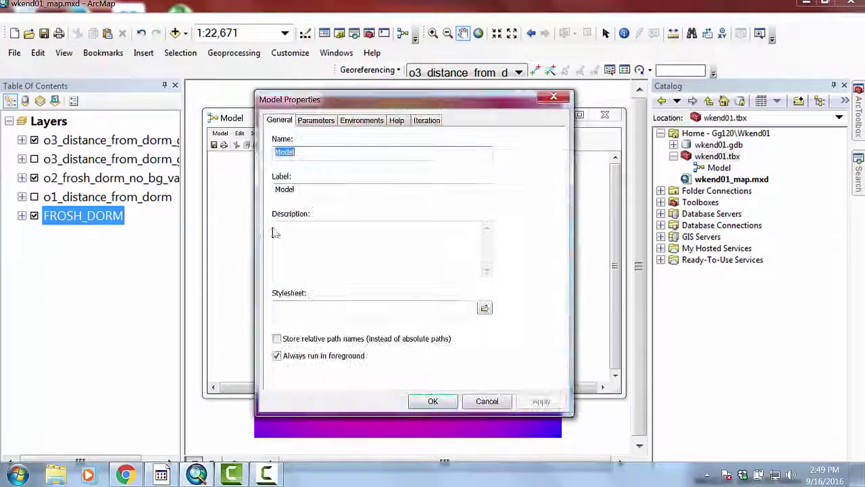
{"action": "type", "text": "model"}
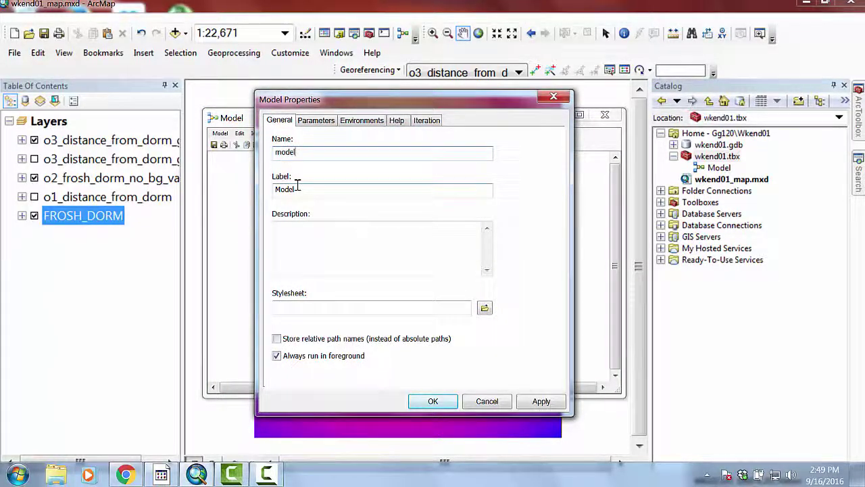
{"action": "double_click", "coordinate": [297, 189]}
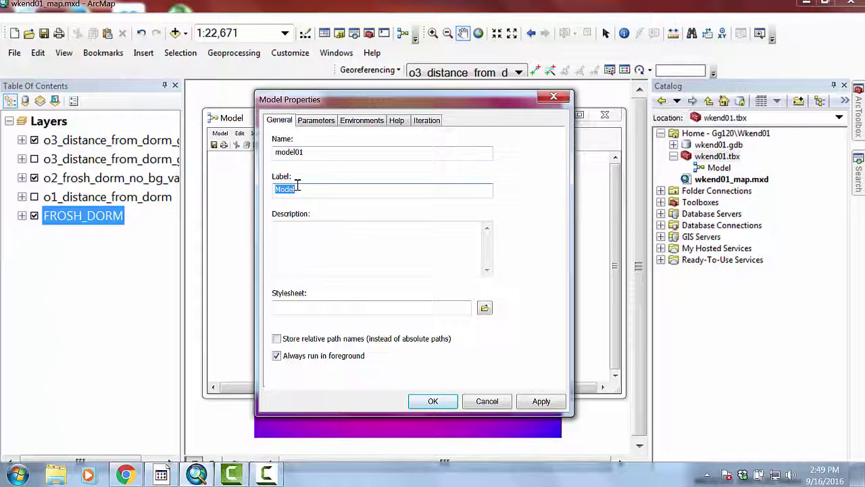
{"action": "type", "text": "Distance Problem"}
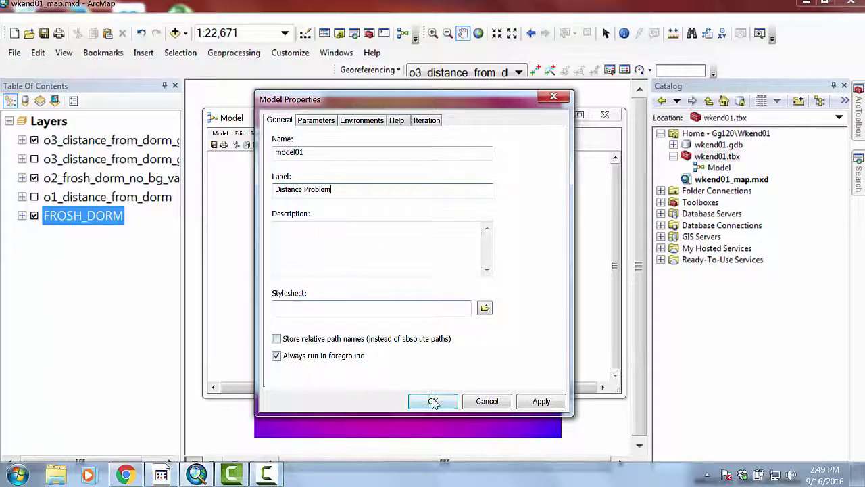
{"action": "left_click", "coordinate": [432, 401]}
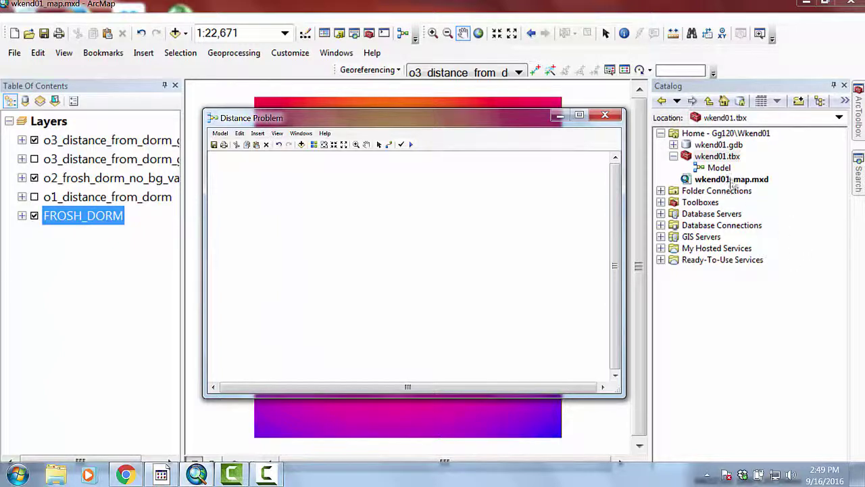
Refresh the Catalog so the model shows as Distance Problem, and nudge its window up
{"action": "left_click", "coordinate": [213, 145]}
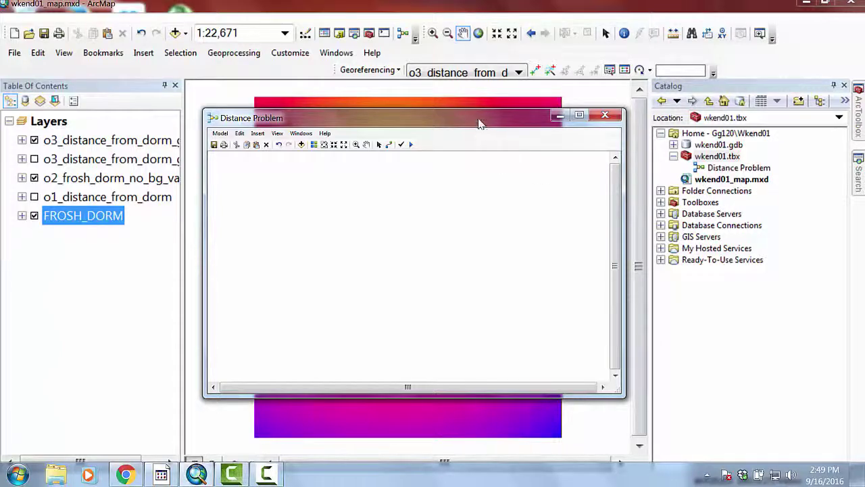
{"action": "left_click_drag", "start_coordinate": [478, 122], "coordinate": [477, 111]}
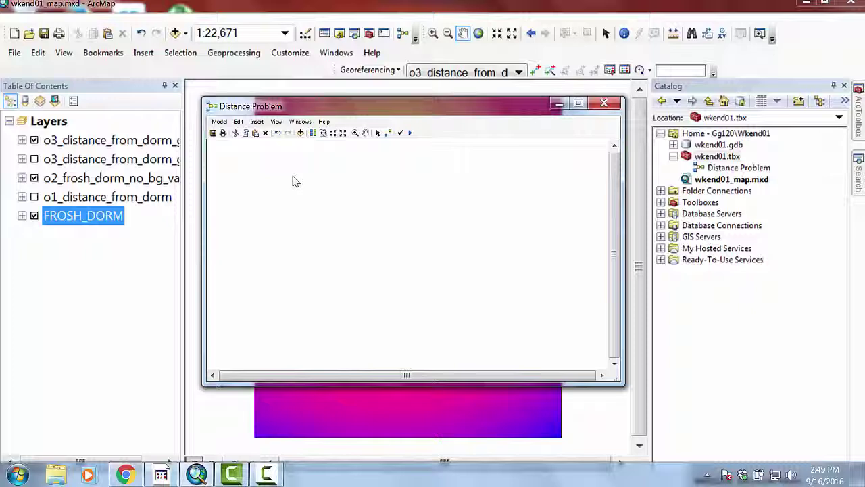
Add FROSH_DORM from wkend01.gdb as model input and bring up the reclassify search results
{"action": "left_click", "coordinate": [673, 145]}
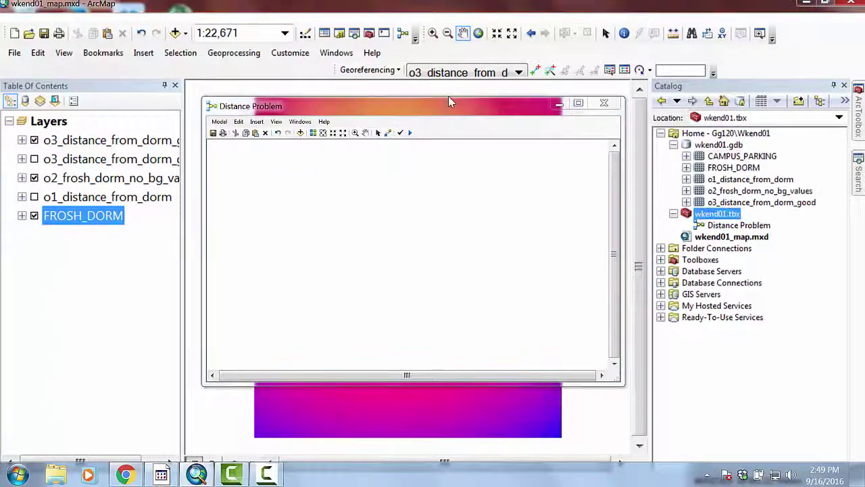
{"action": "left_click", "coordinate": [703, 158]}
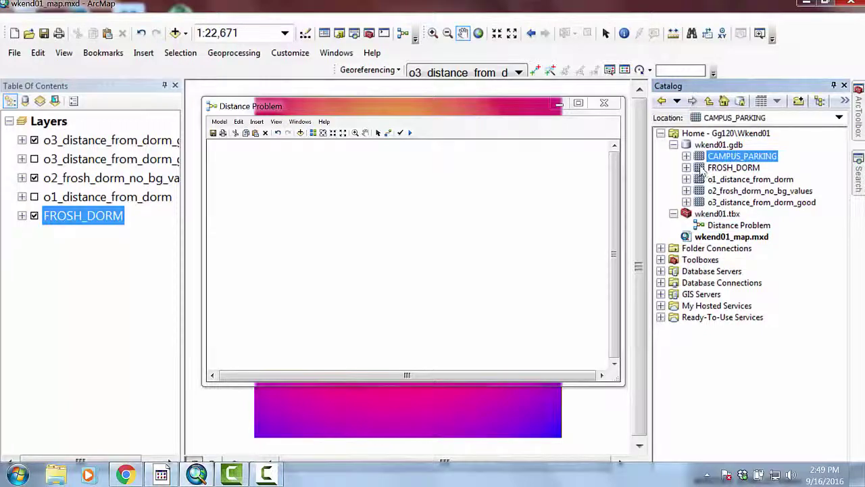
{"action": "left_click_drag", "start_coordinate": [701, 169], "coordinate": [245, 186]}
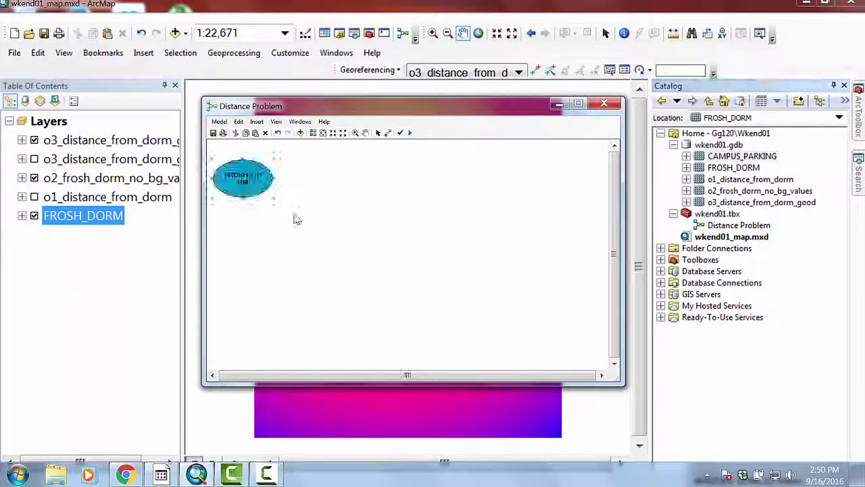
{"action": "left_click_drag", "start_coordinate": [247, 183], "coordinate": [256, 186]}
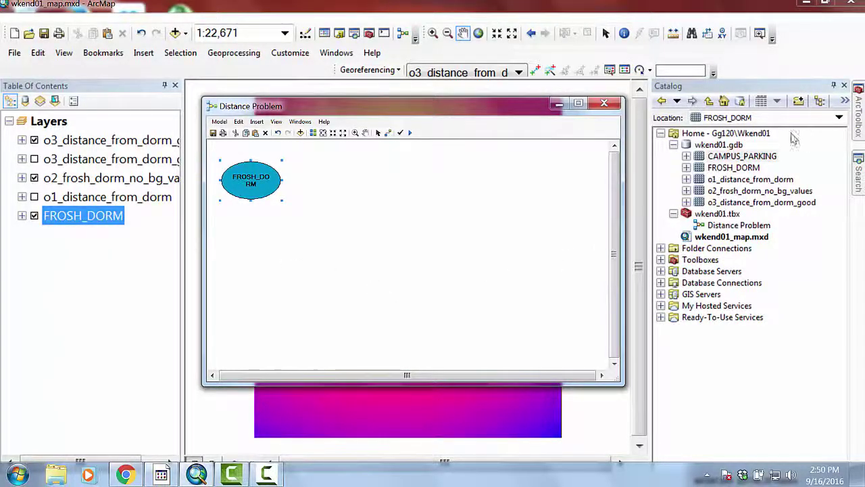
{"action": "left_click", "coordinate": [858, 165]}
{"action": "type", "text": "reclassify"}
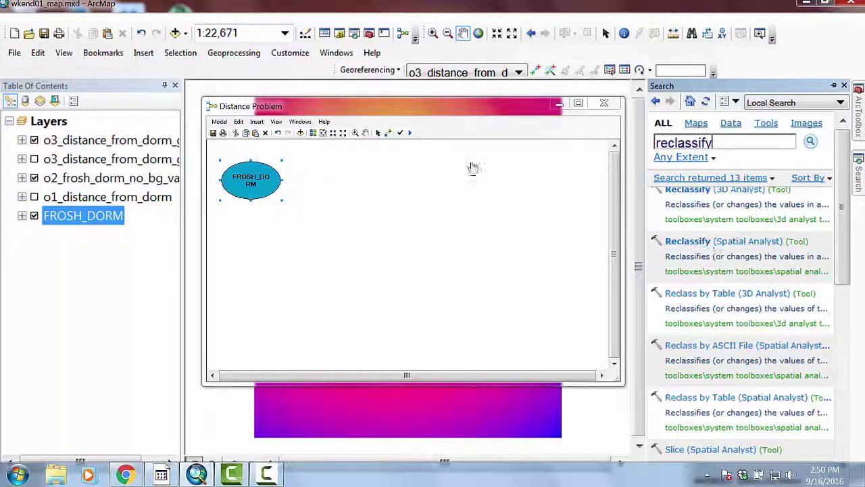
Place the Spatial Analyst Reclassify tool in the model beside FROSH_DORM
{"action": "left_click_drag", "start_coordinate": [472, 167], "coordinate": [347, 181]}
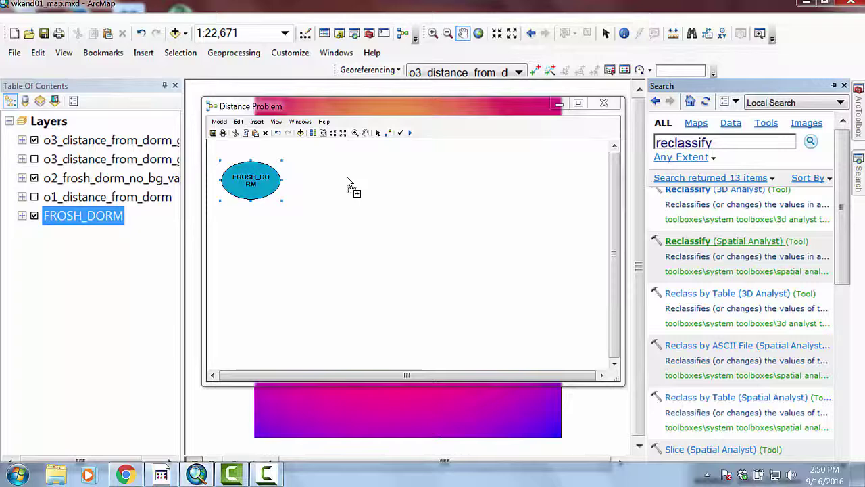
{"action": "left_click_drag", "start_coordinate": [347, 181], "coordinate": [343, 182]}
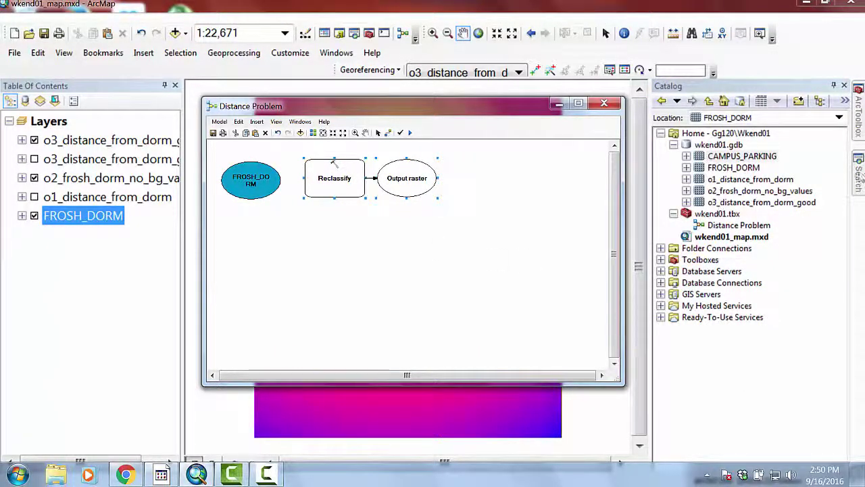
{"action": "left_click", "coordinate": [858, 176]}
{"action": "left_click", "coordinate": [713, 142]}
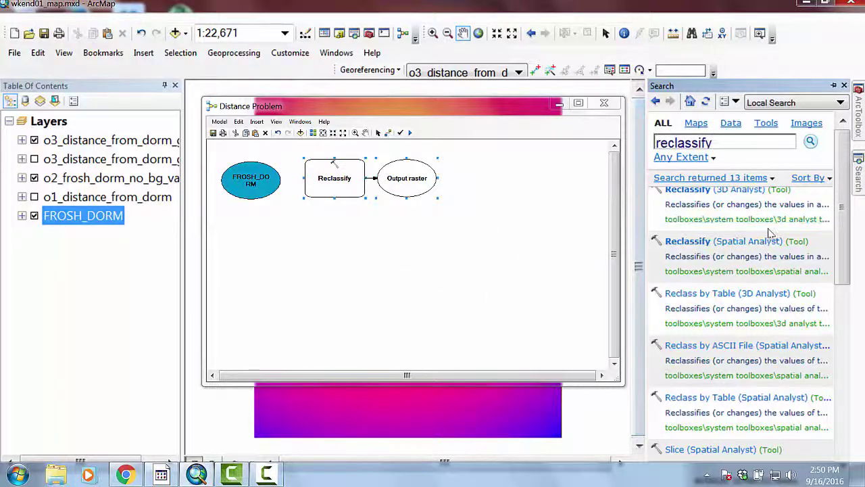
{"action": "left_click_drag", "start_coordinate": [774, 236], "coordinate": [399, 163]}
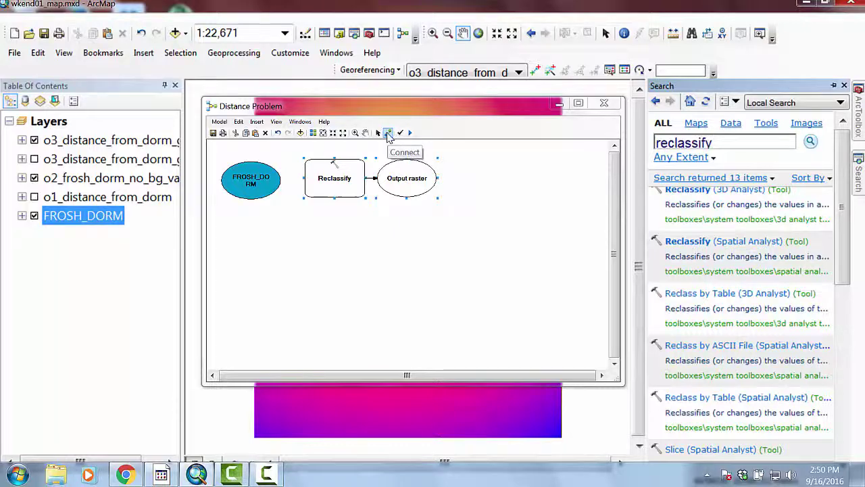
Connect FROSH_DORM to Reclassify as its Input raster
{"action": "left_click", "coordinate": [387, 133]}
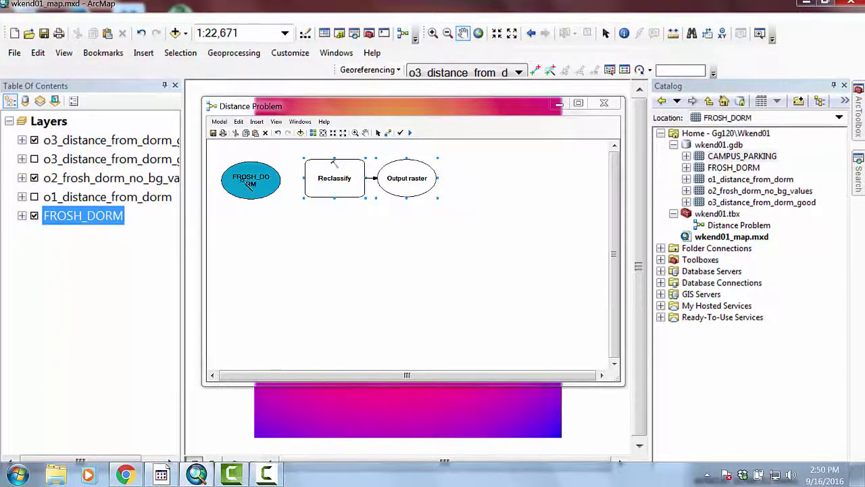
{"action": "left_click_drag", "start_coordinate": [247, 181], "coordinate": [330, 180]}
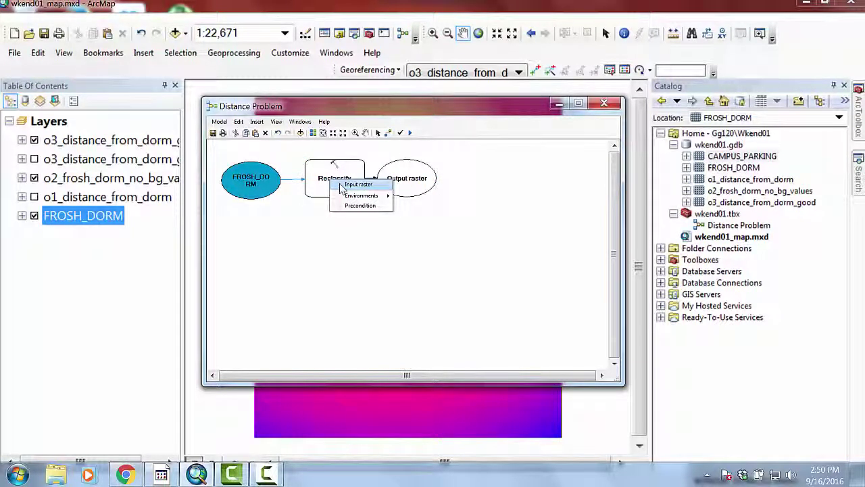
{"action": "left_click", "coordinate": [341, 185]}
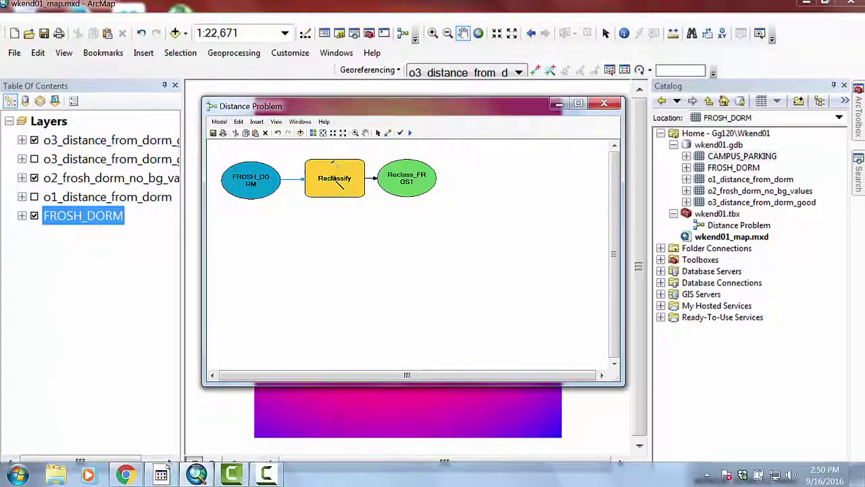
In Reclassify, remap old value 0 to NoData and the 0 - 1 range to 1
{"action": "double_click", "coordinate": [333, 164]}
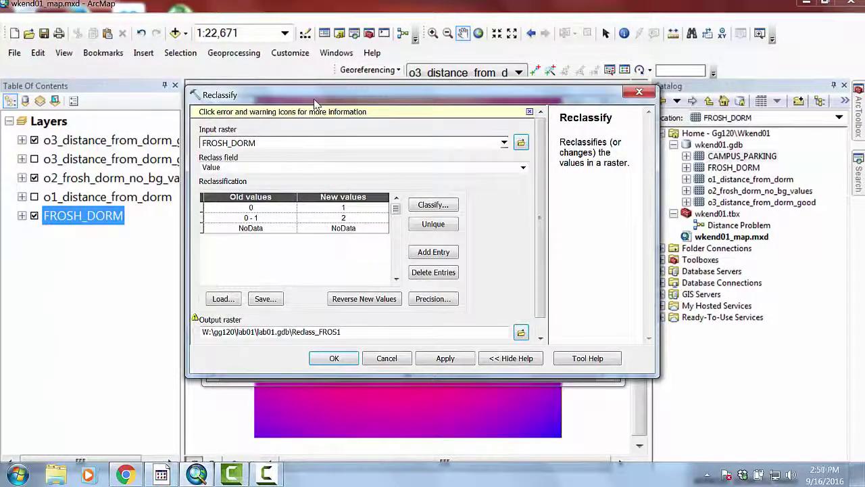
{"action": "mouse_move", "coordinate": [315, 104]}
{"action": "left_mouse_down"}
{"action": "mouse_move", "coordinate": [268, 234]}
{"action": "mouse_move", "coordinate": [251, 59]}
{"action": "mouse_move", "coordinate": [248, 78]}
{"action": "left_mouse_up"}
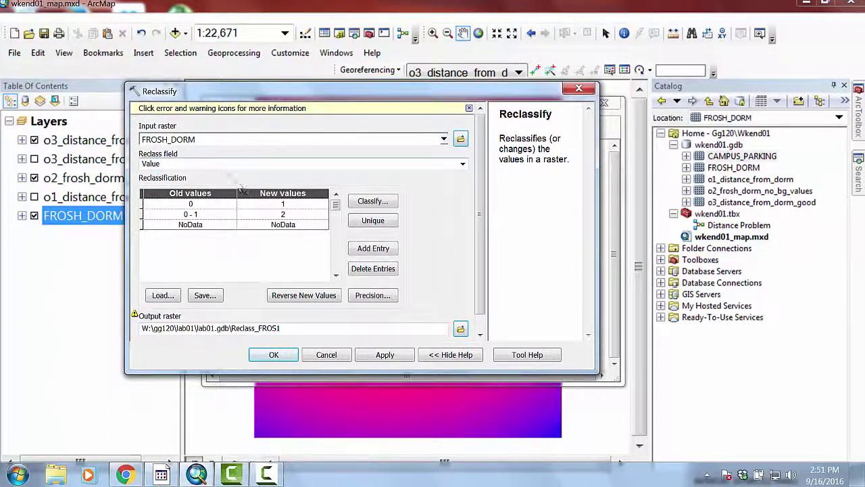
{"action": "left_click", "coordinate": [297, 208]}
{"action": "type", "text": "NoData"}
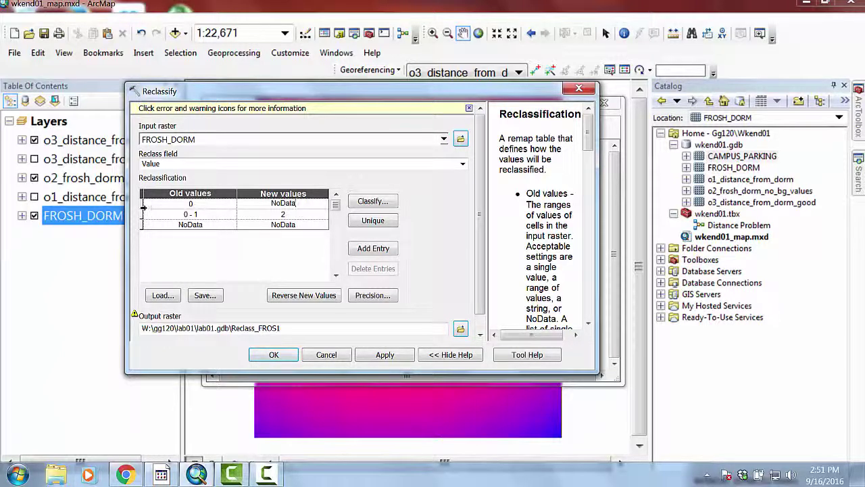
{"action": "left_click", "coordinate": [142, 214]}
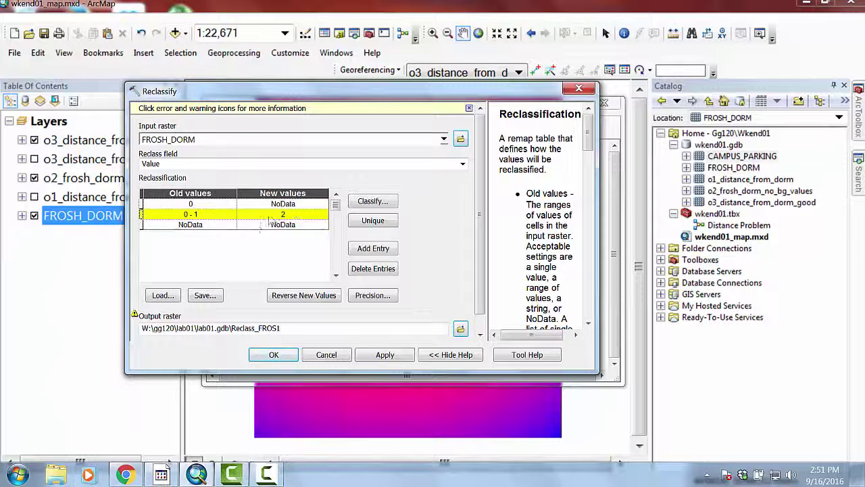
{"action": "left_click", "coordinate": [288, 215]}
{"action": "type", "text": "1"}
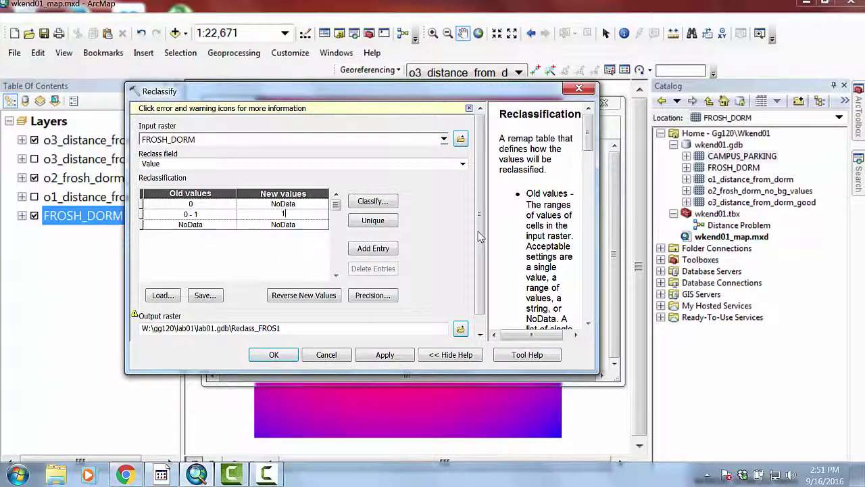
{"action": "scroll", "coordinate": [478, 236], "scroll_direction": "down", "scroll_amount": 2}
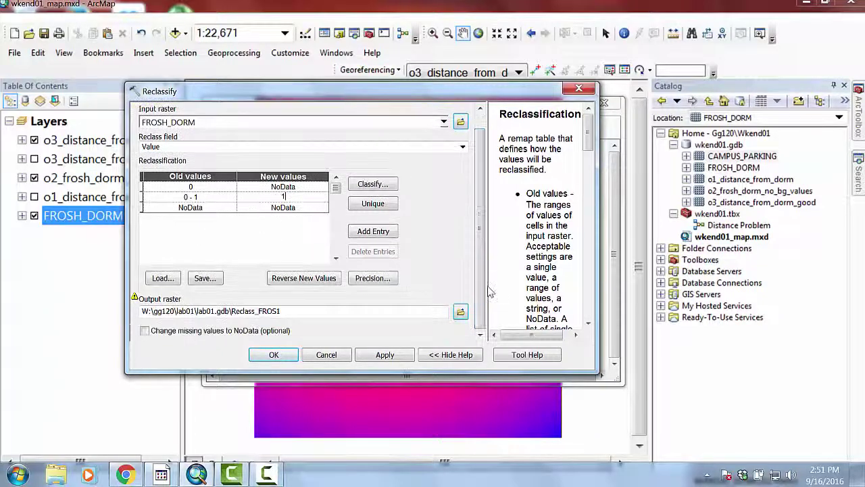
{"action": "left_click", "coordinate": [461, 311]}
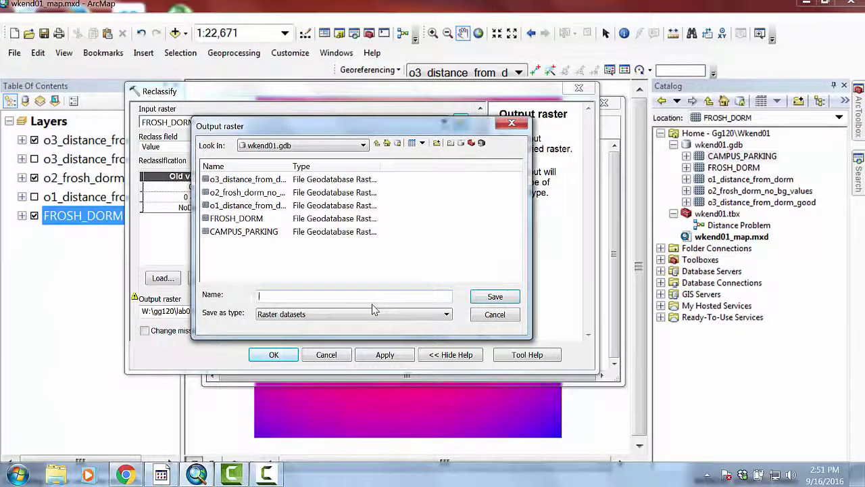
Name the Reclassify output raster o2b_frosh_dorm_no_bg_zeros and confirm the tool settings
{"action": "type", "text": "o2b_"}
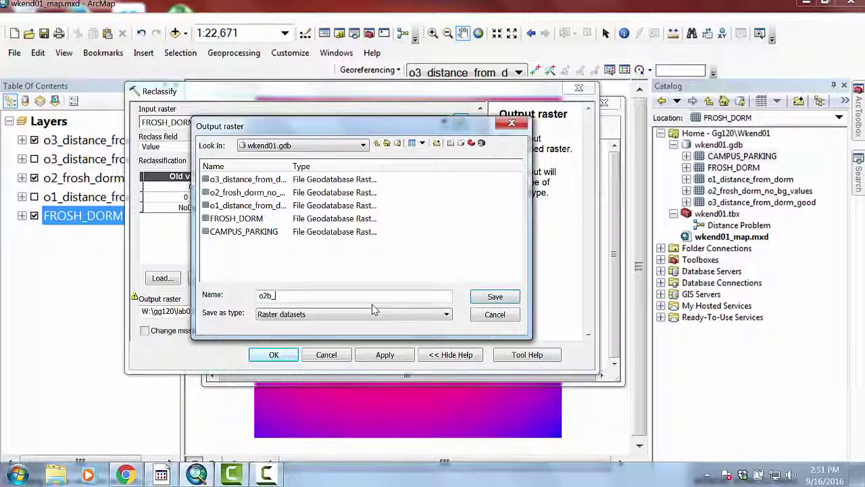
{"action": "type", "text": "frosh_dorm_no_bg"}
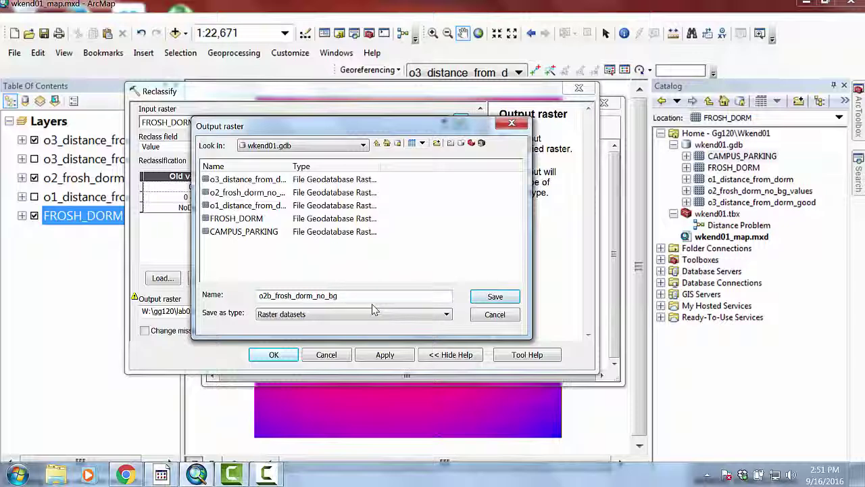
{"action": "type", "text": "_zerps"}
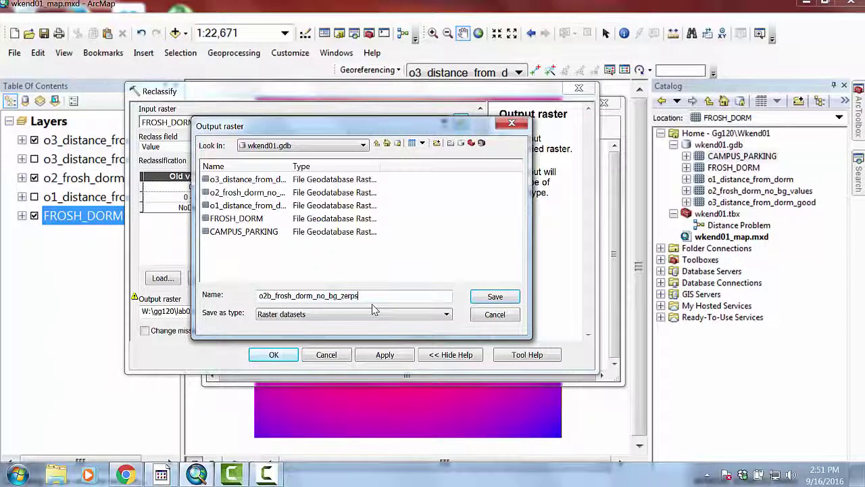
{"action": "key", "text": "Return"}
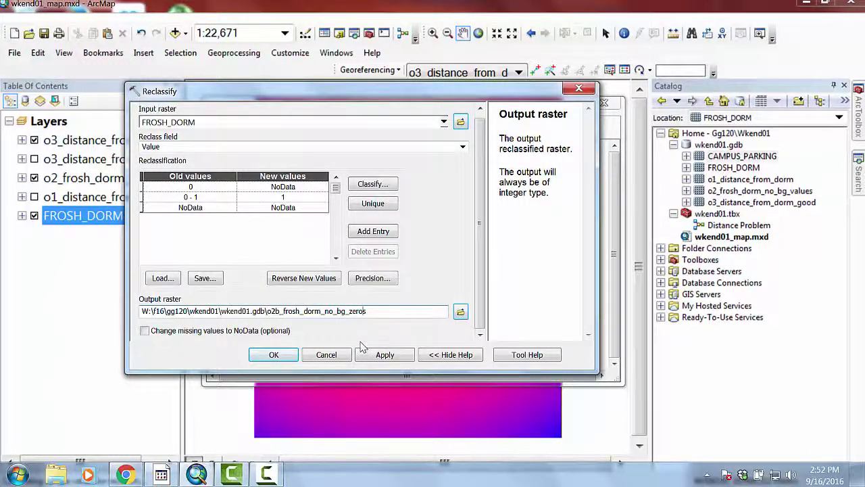
{"action": "key", "text": "BackSpace"}
{"action": "key", "text": "BackSpace"}
{"action": "type", "text": "os"}
{"action": "left_click", "coordinate": [277, 356]}
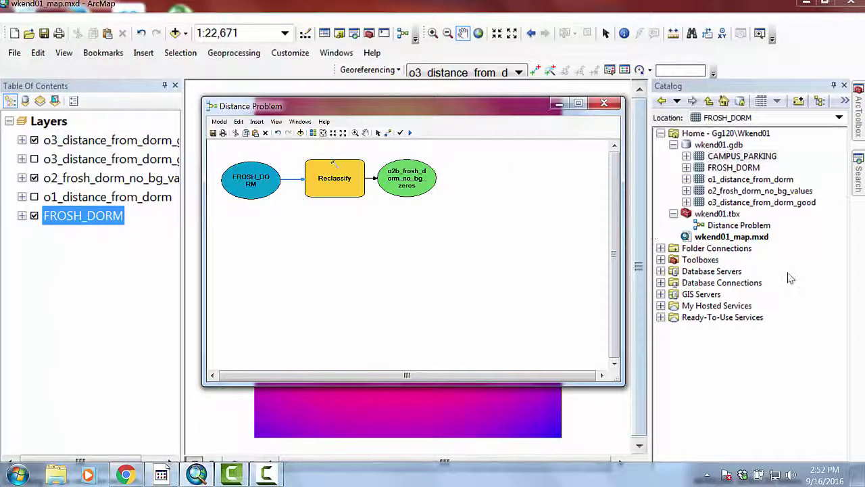
Replace the tool search query with 'euclidean distance' to list the Euclidean Distance tools
{"action": "left_click", "coordinate": [673, 145]}
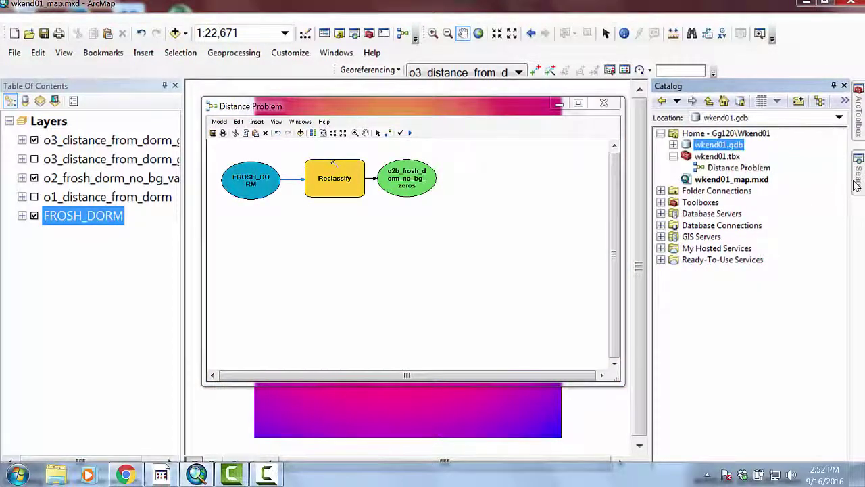
{"action": "left_click", "coordinate": [857, 177]}
{"action": "key", "text": "BackSpace"}
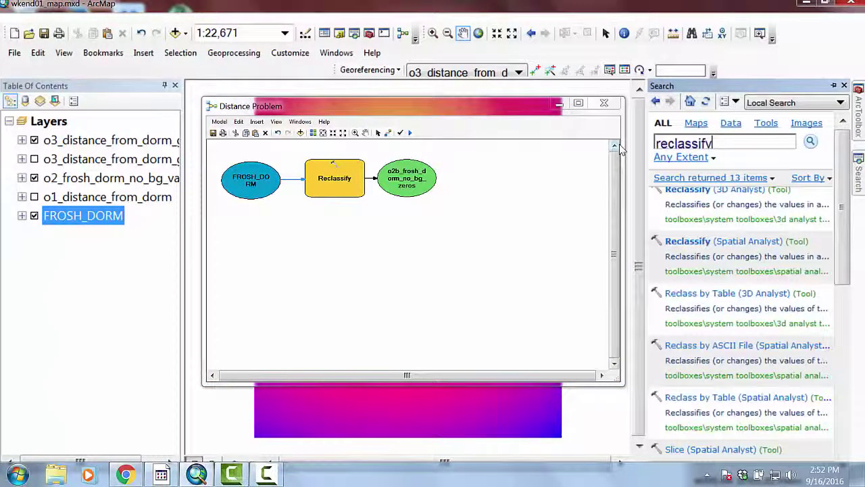
{"action": "key", "text": "BackSpace"}
{"action": "key", "text": "BackSpace"}
{"action": "key", "text": "BackSpace"}
{"action": "key", "text": "BackSpace"}
{"action": "key", "text": "BackSpace"}
{"action": "key", "text": "BackSpace"}
{"action": "key", "text": "BackSpace"}
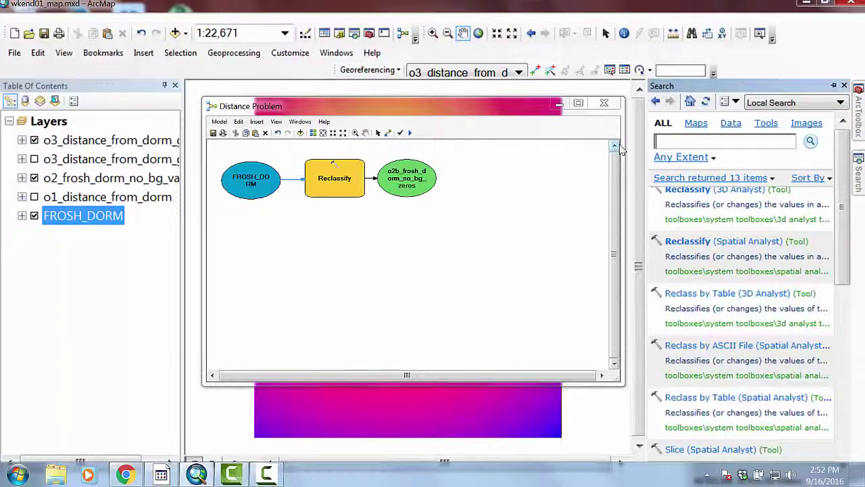
{"action": "type", "text": "euclidean"}
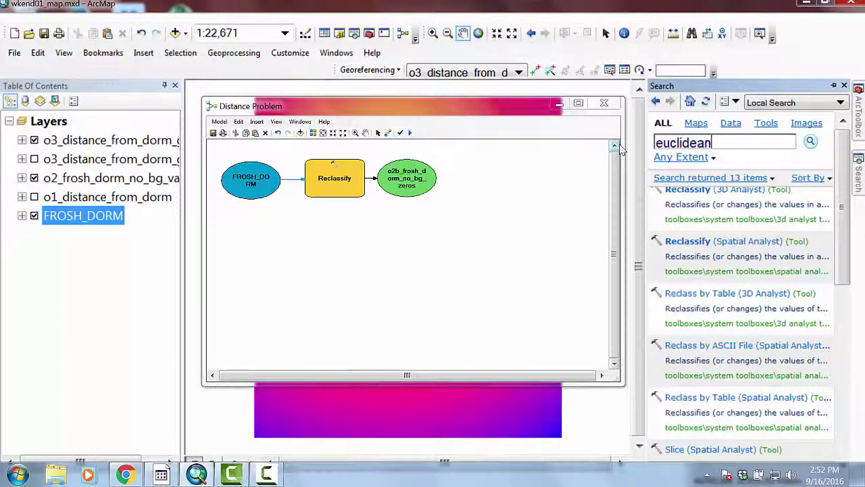
{"action": "type", "text": " distance"}
{"action": "key", "text": "Return"}
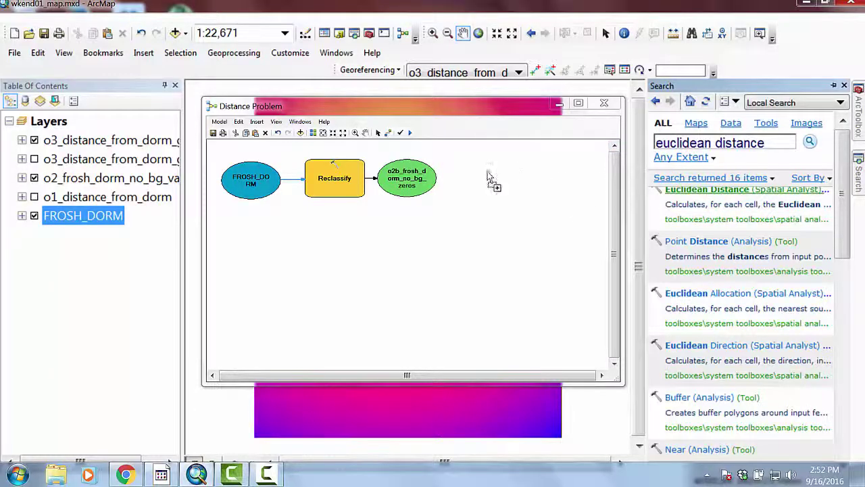
Add Euclidean Distance to the model with o2b_frosh_dorm_no_bg_zeros as its input raster
{"action": "left_click_drag", "start_coordinate": [549, 179], "coordinate": [486, 175]}
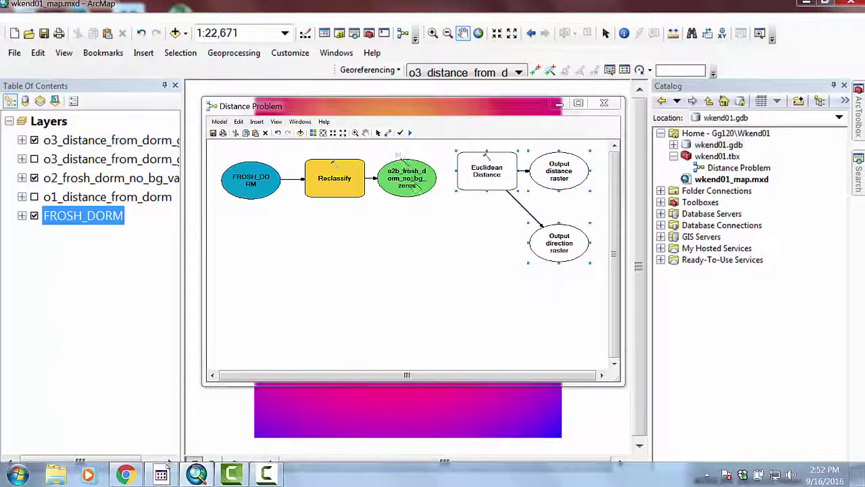
{"action": "left_click", "coordinate": [406, 177]}
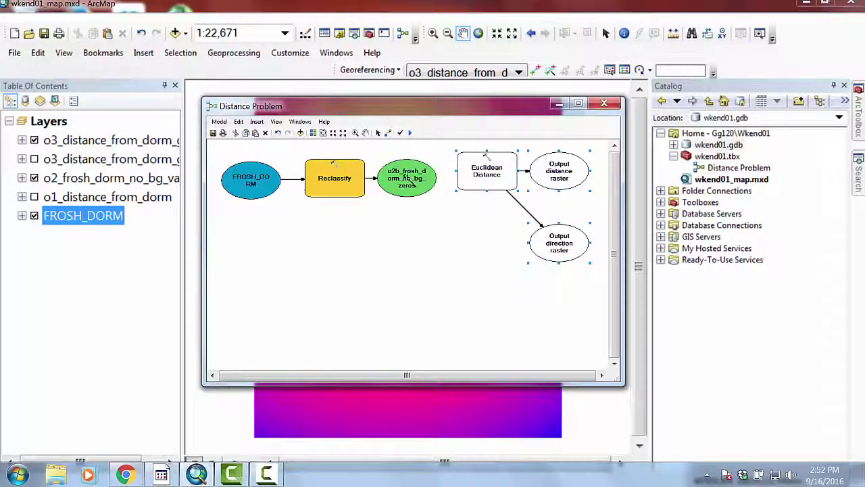
{"action": "left_click_drag", "start_coordinate": [405, 178], "coordinate": [493, 174]}
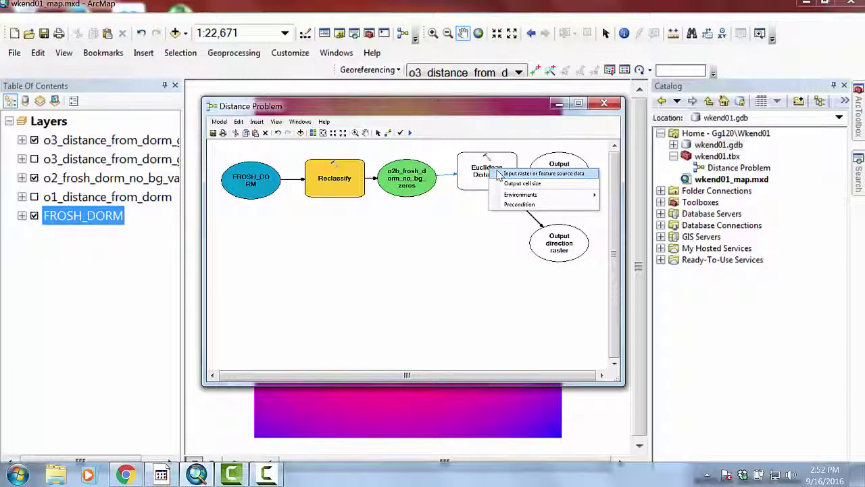
{"action": "left_click", "coordinate": [533, 174]}
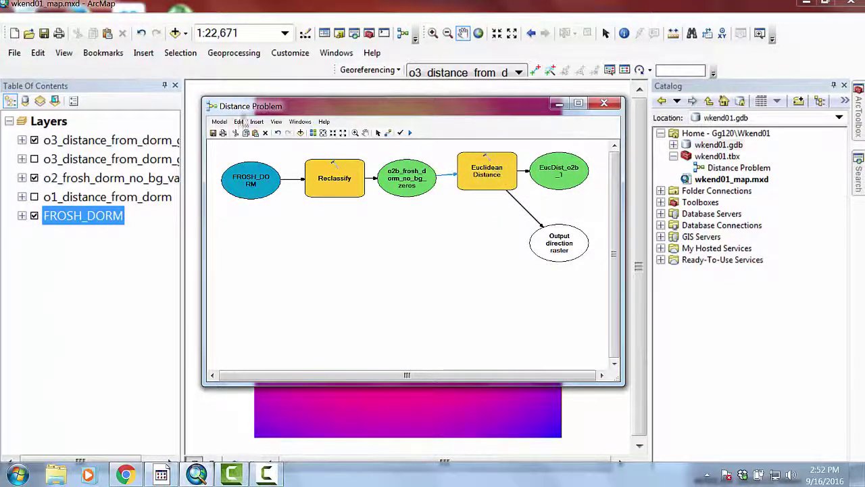
{"action": "left_click", "coordinate": [379, 133]}
{"action": "mouse_move", "coordinate": [508, 169]}
{"action": "left_mouse_down"}
{"action": "mouse_move", "coordinate": [513, 179]}
{"action": "mouse_move", "coordinate": [557, 186]}
{"action": "left_mouse_up"}
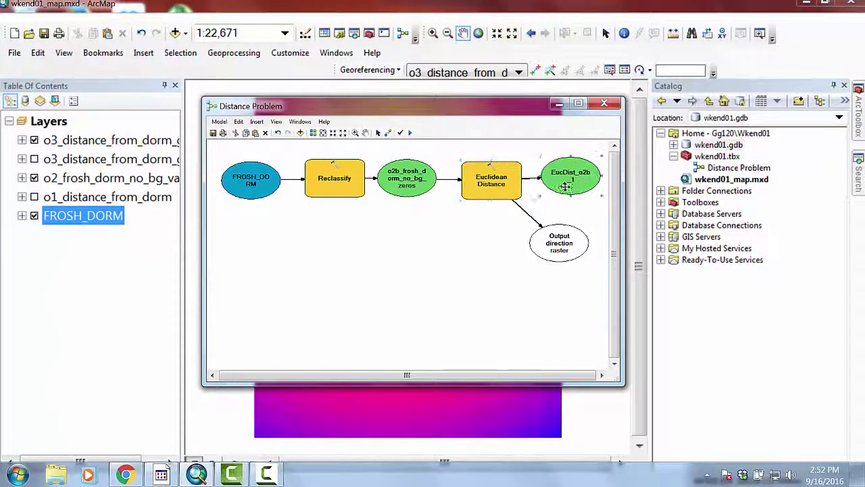
{"action": "double_click", "coordinate": [497, 187]}
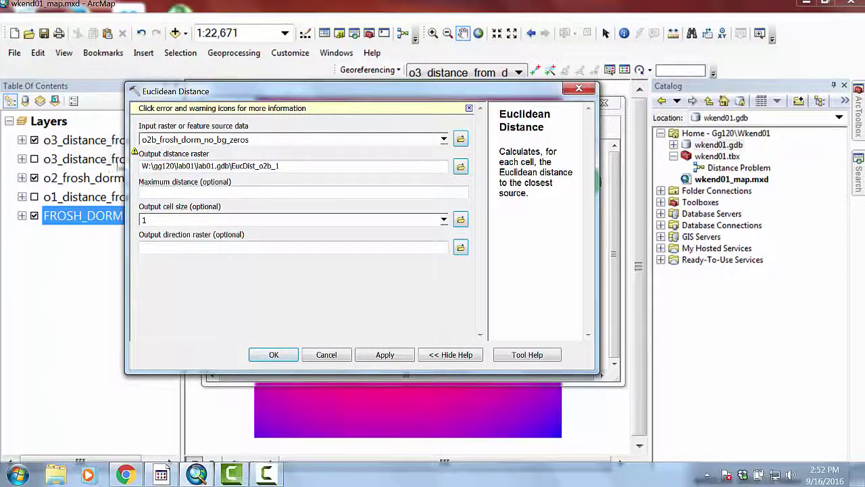
Name the Euclidean Distance output o3b_distance_from_dorm and confirm the tool's settings into the model
{"action": "left_click", "coordinate": [460, 166]}
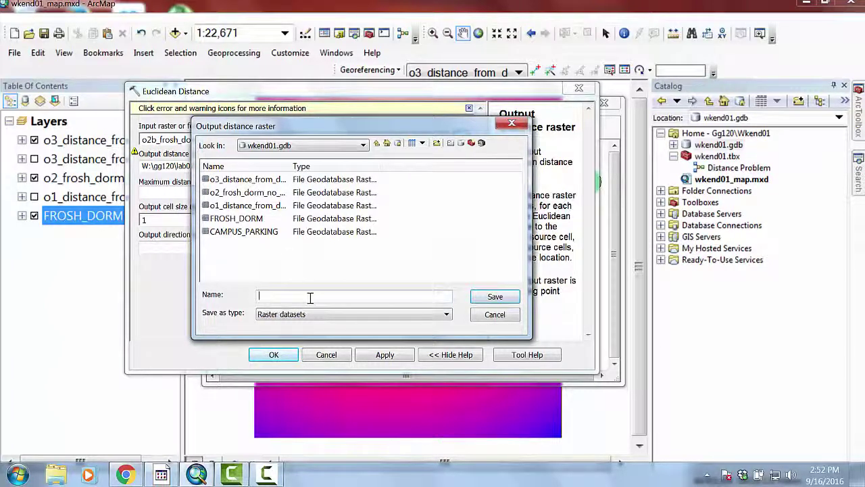
{"action": "type", "text": "o3b_distance_"}
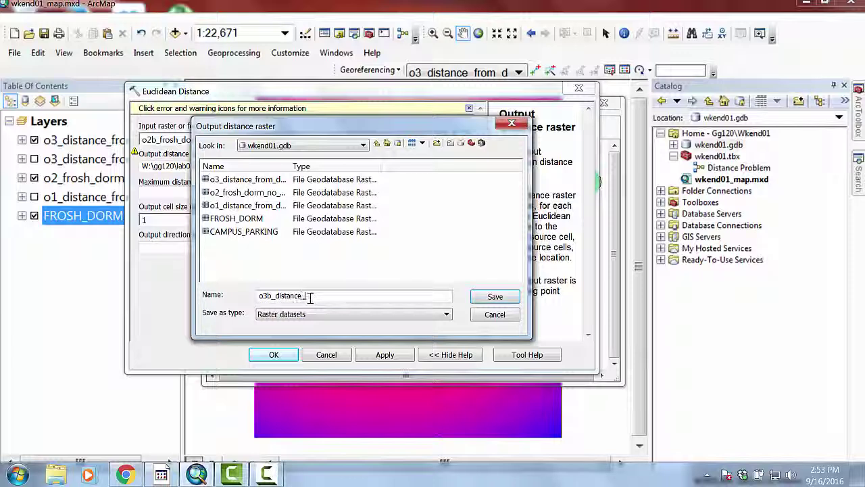
{"action": "type", "text": "from_dorm"}
{"action": "key", "text": "Return"}
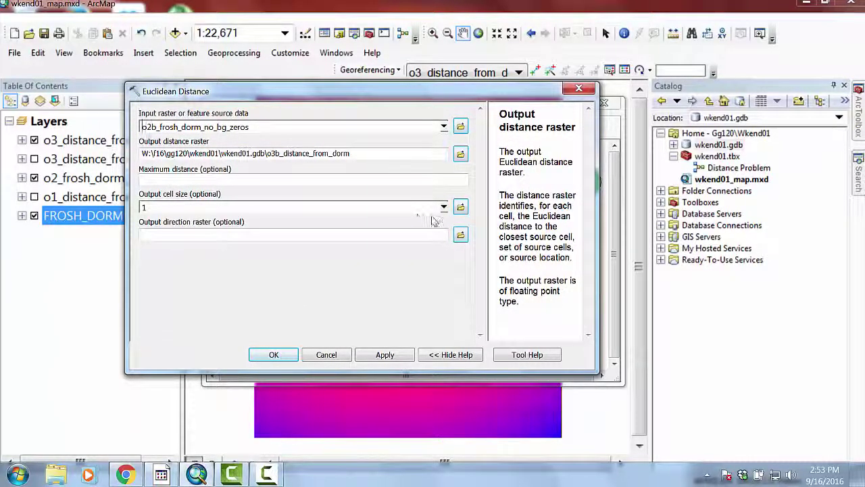
{"action": "left_click", "coordinate": [273, 354]}
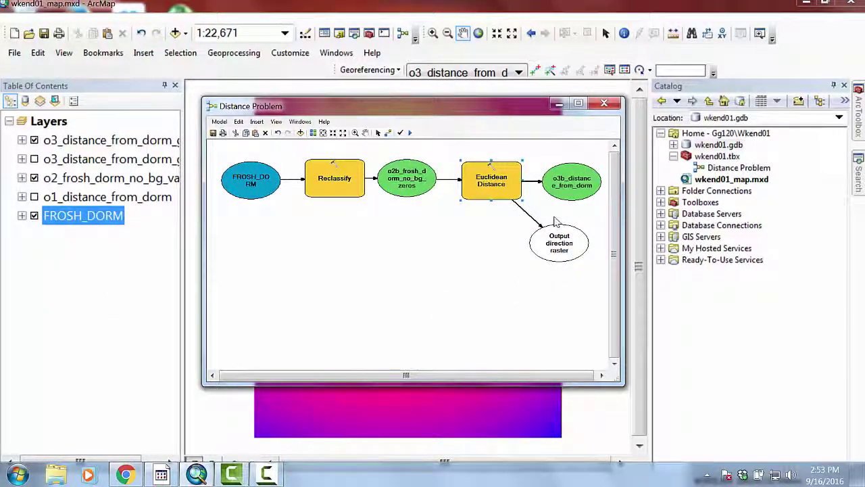
Run the entire Distance Problem model, dismiss the finished progress report, and minimize the model window
{"action": "left_click", "coordinate": [218, 123]}
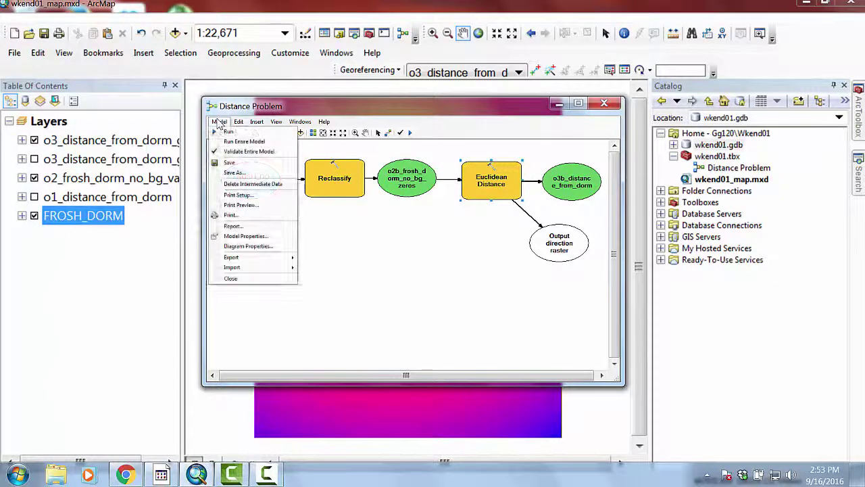
{"action": "left_click", "coordinate": [222, 143]}
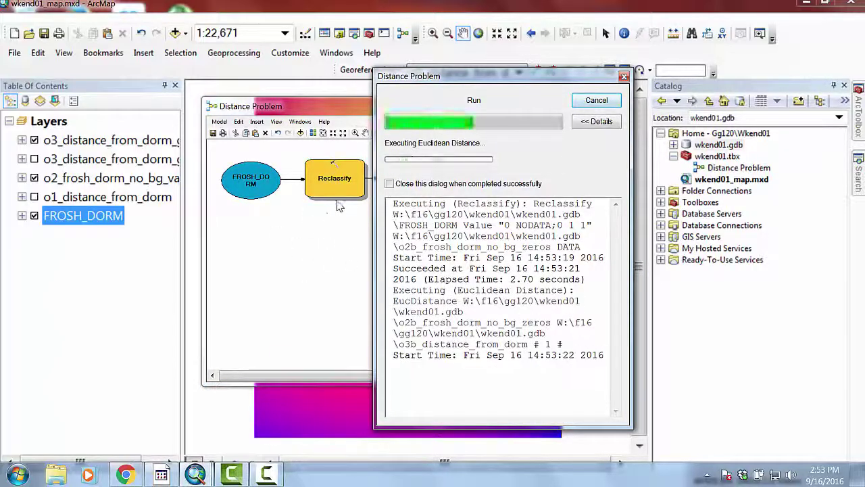
{"action": "left_click_drag", "start_coordinate": [458, 76], "coordinate": [650, 71]}
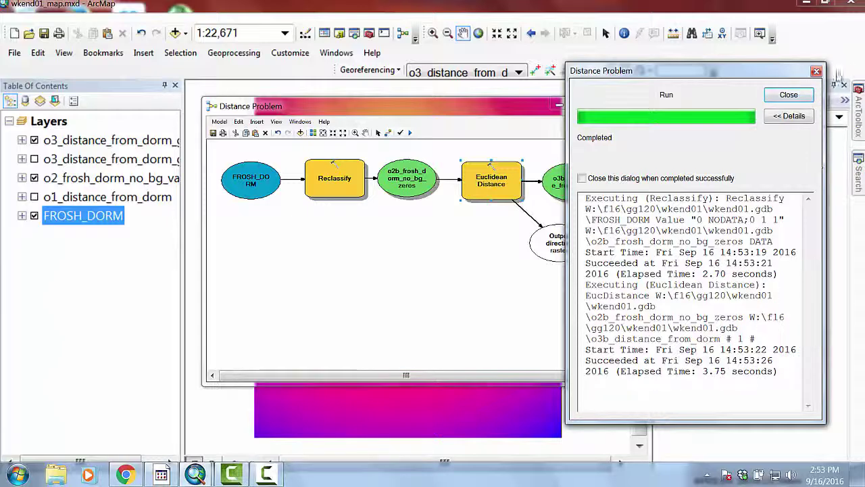
{"action": "left_click", "coordinate": [788, 96]}
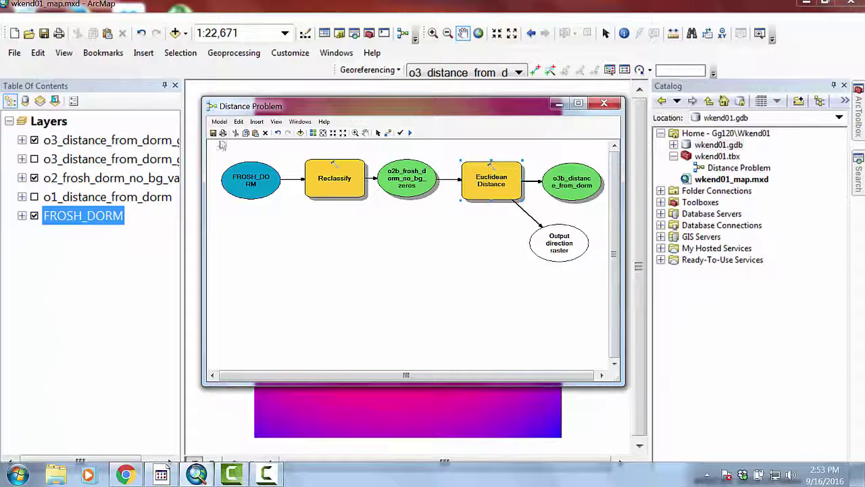
{"action": "left_click", "coordinate": [558, 104]}
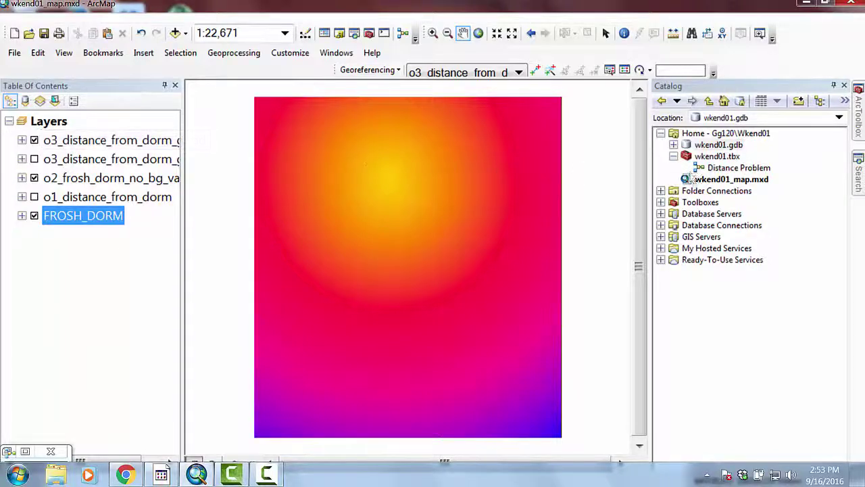
Add o2b_frosh_dorm_no_bg_zeros and o3b_distance_from_dorm from wkend01.gdb, hiding o3_distance_from_dorm, o2_frosh_dorm_no_bg_values and FROSH_DORM
{"action": "double_click", "coordinate": [686, 145]}
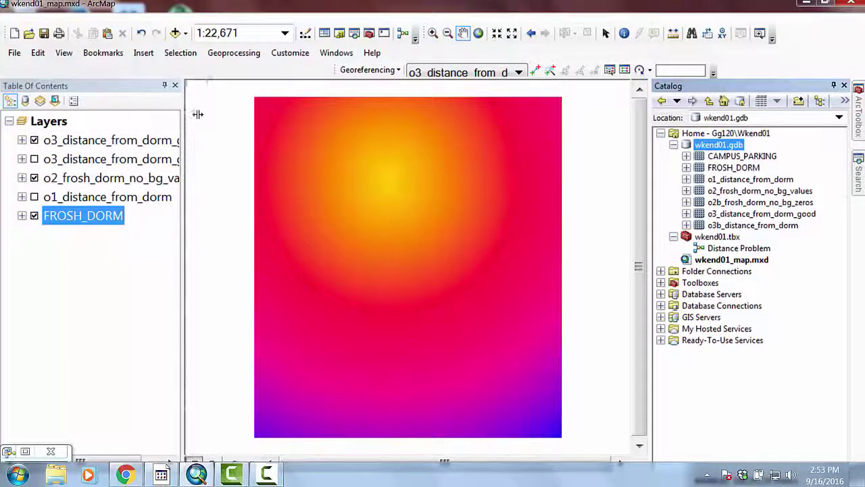
{"action": "left_click_drag", "start_coordinate": [197, 114], "coordinate": [208, 115]}
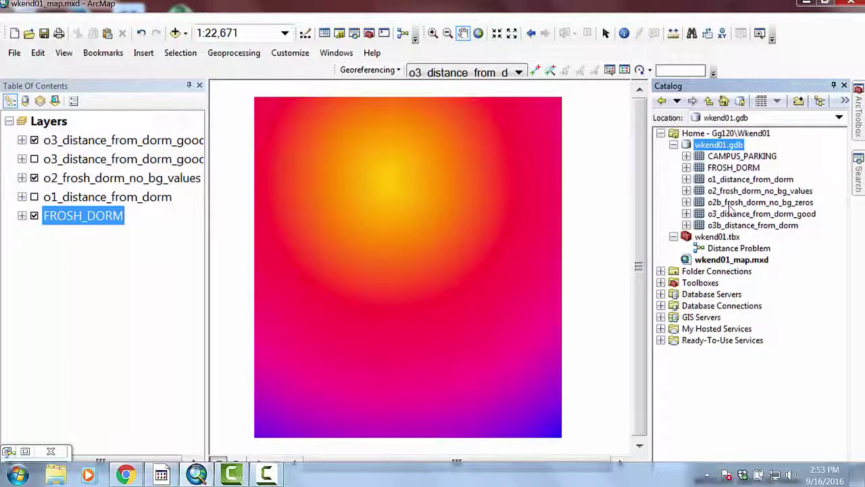
{"action": "left_click_drag", "start_coordinate": [730, 202], "coordinate": [418, 210]}
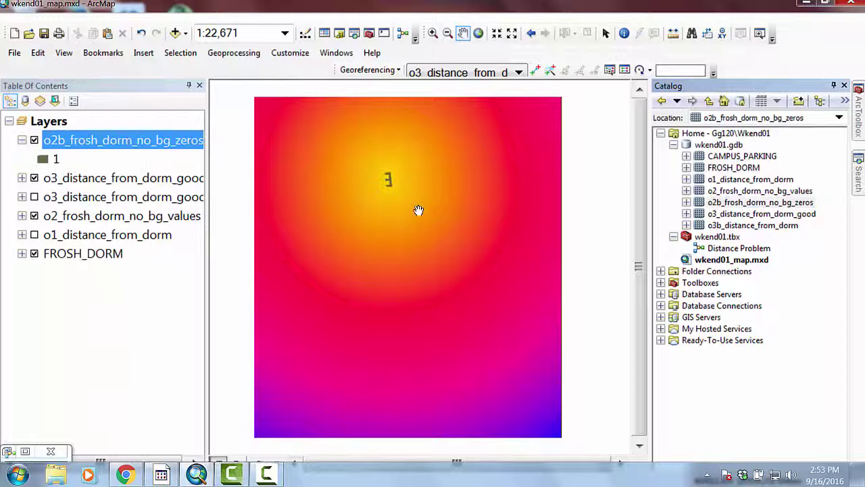
{"action": "left_click", "coordinate": [34, 178]}
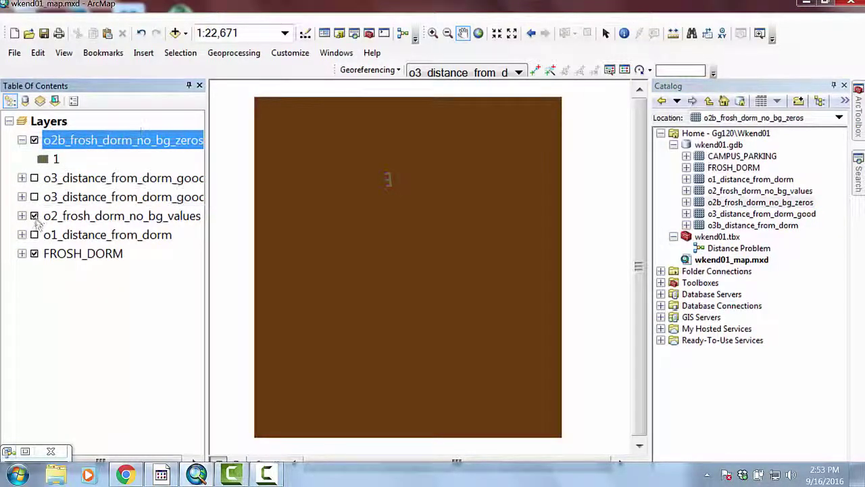
{"action": "left_click", "coordinate": [34, 216]}
{"action": "left_click", "coordinate": [34, 253]}
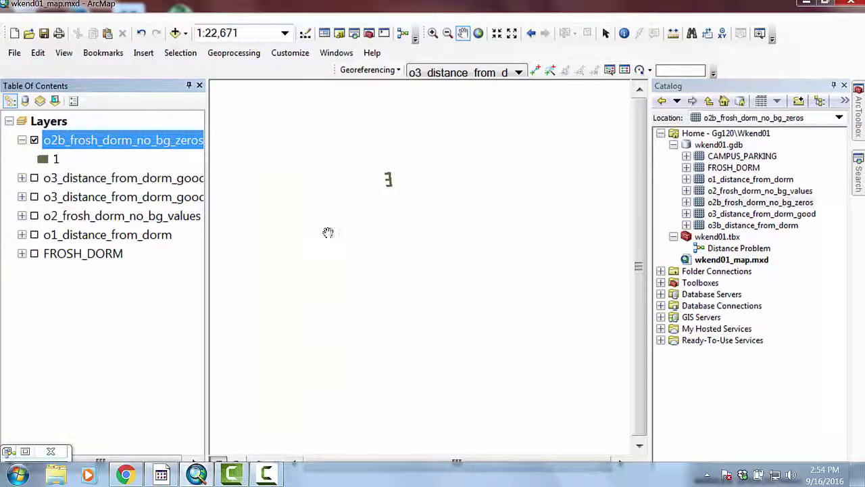
{"action": "mouse_move", "coordinate": [752, 225]}
{"action": "left_mouse_down"}
{"action": "mouse_move", "coordinate": [295, 130]}
{"action": "mouse_move", "coordinate": [457, 196]}
{"action": "left_mouse_up"}
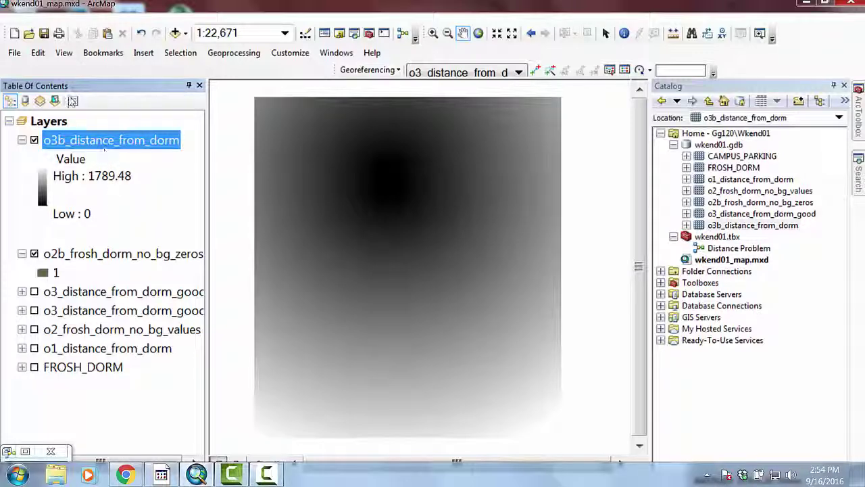
Apply a yellow-red-purple-blue color ramp to o3b_distance_from_dorm
{"action": "double_click", "coordinate": [105, 145]}
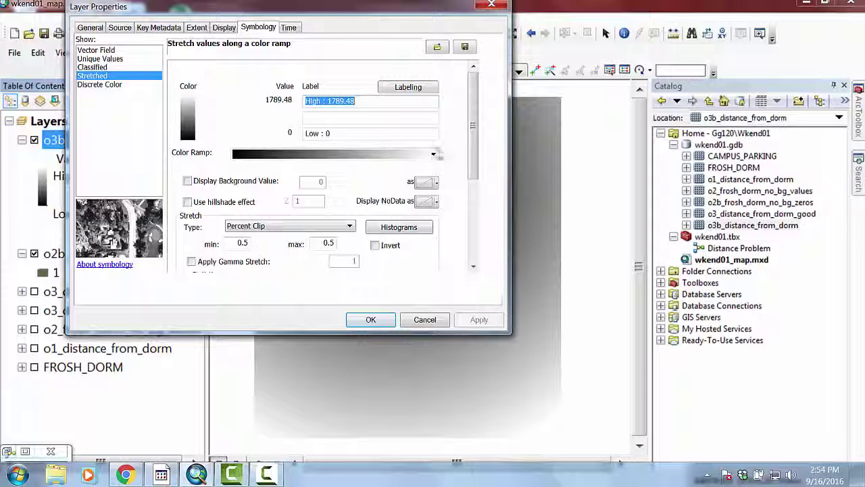
{"action": "left_click", "coordinate": [435, 154]}
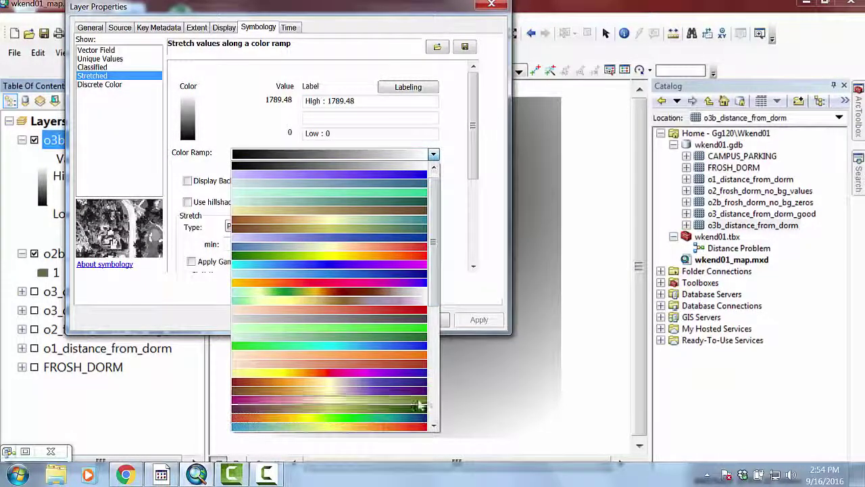
{"action": "left_click", "coordinate": [410, 376]}
{"action": "left_click", "coordinate": [357, 320]}
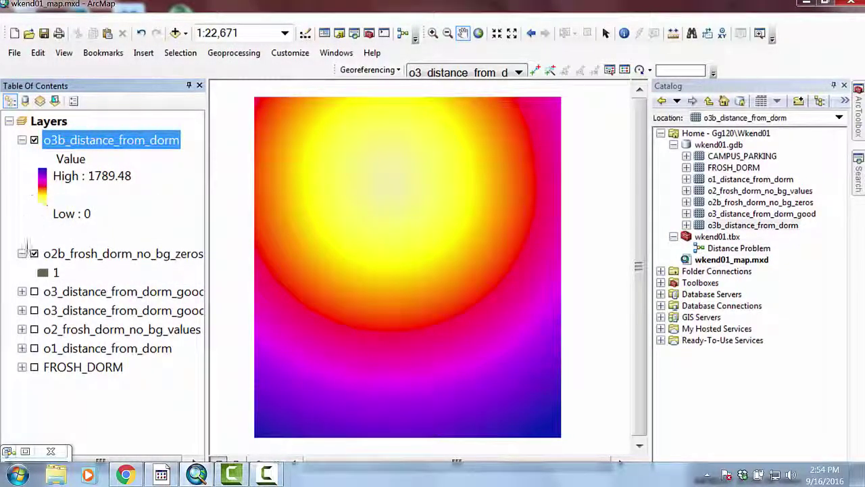
Show o3_distance_from_dorm_good and hide o2b_frosh_dorm_no_bg_zeros to compare it with o3b_distance_from_dorm
{"action": "left_click", "coordinate": [22, 291]}
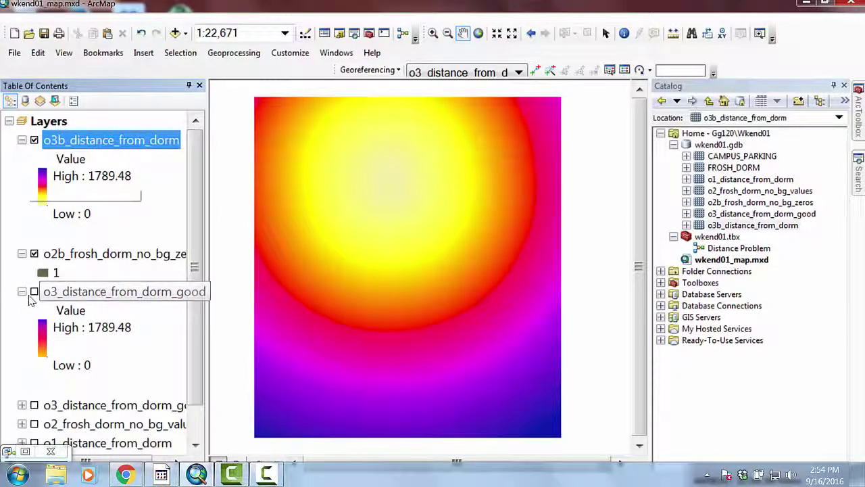
{"action": "left_click", "coordinate": [34, 291]}
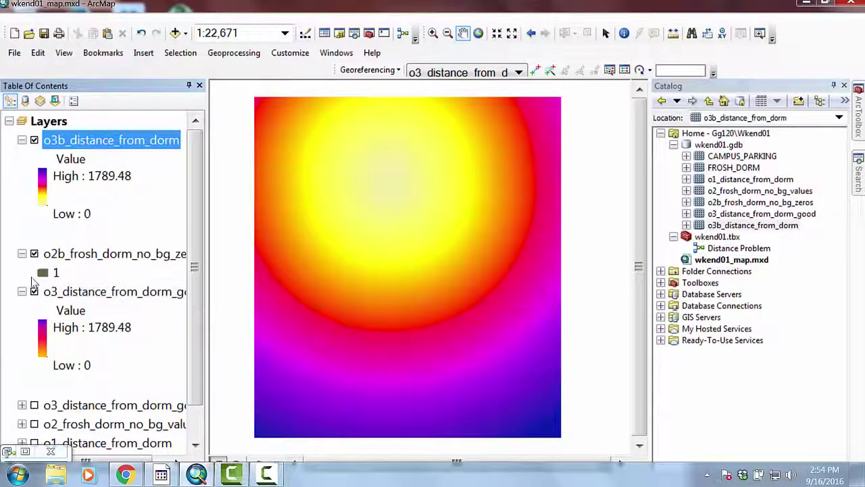
{"action": "left_click", "coordinate": [34, 253]}
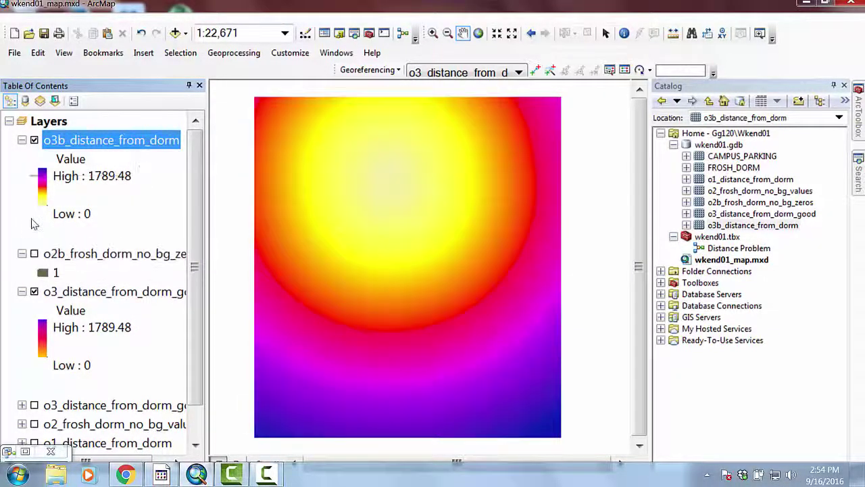
{"action": "left_click", "coordinate": [34, 140]}
{"action": "key", "text": "space"}
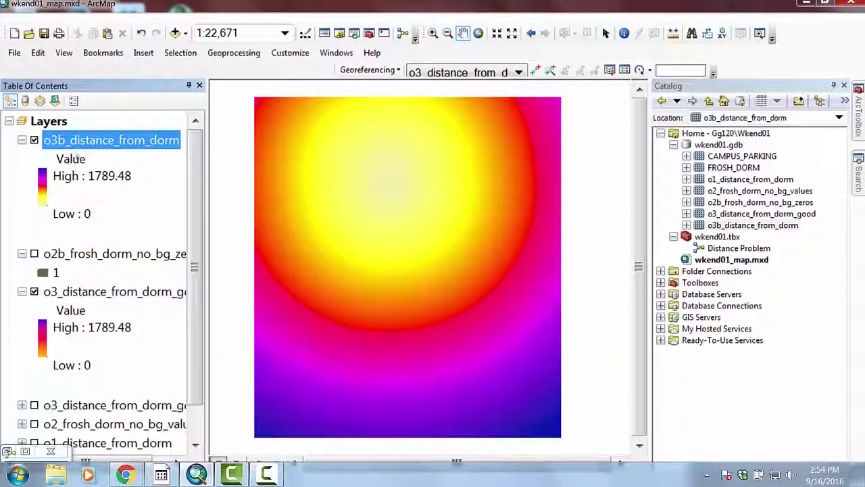
Switch o3b_distance_from_dorm to the orange-red-purple-blue ramp, then hide it to compare with the good layer
{"action": "double_click", "coordinate": [74, 140]}
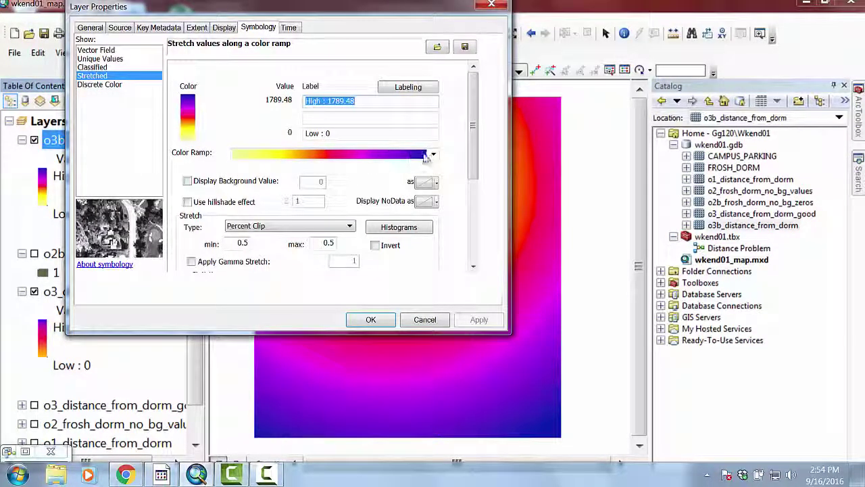
{"action": "left_click", "coordinate": [433, 154]}
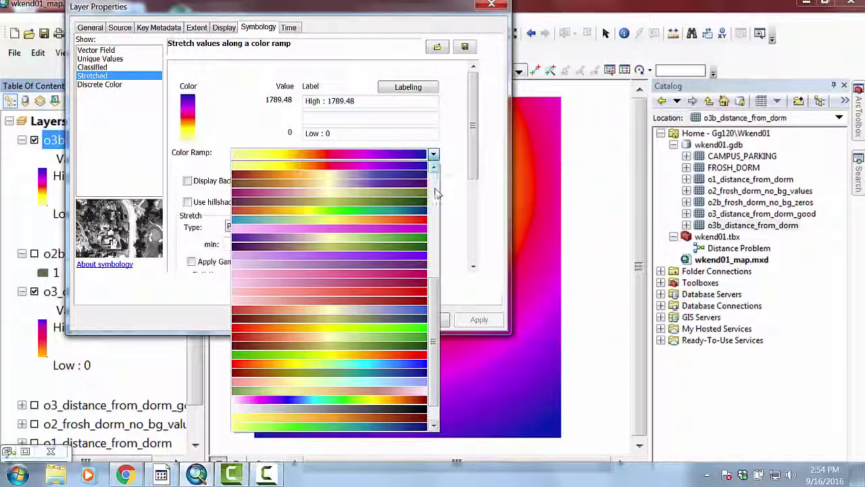
{"action": "left_click_drag", "start_coordinate": [434, 300], "coordinate": [445, 183]}
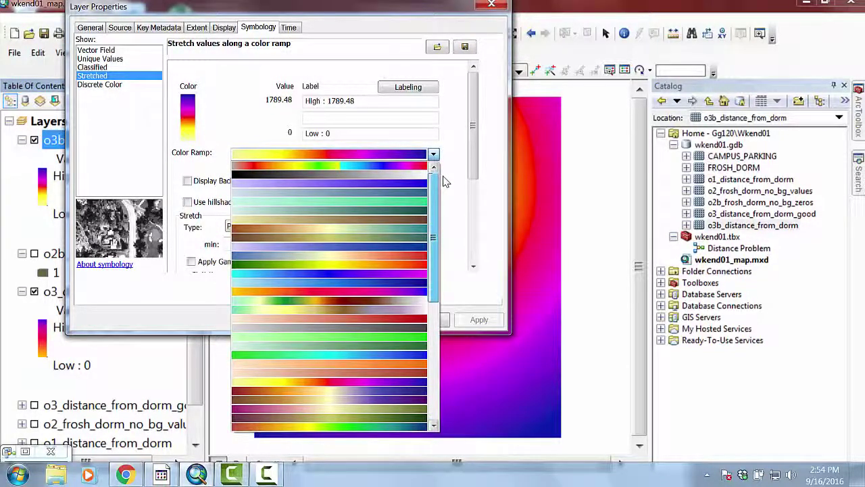
{"action": "left_click", "coordinate": [398, 287]}
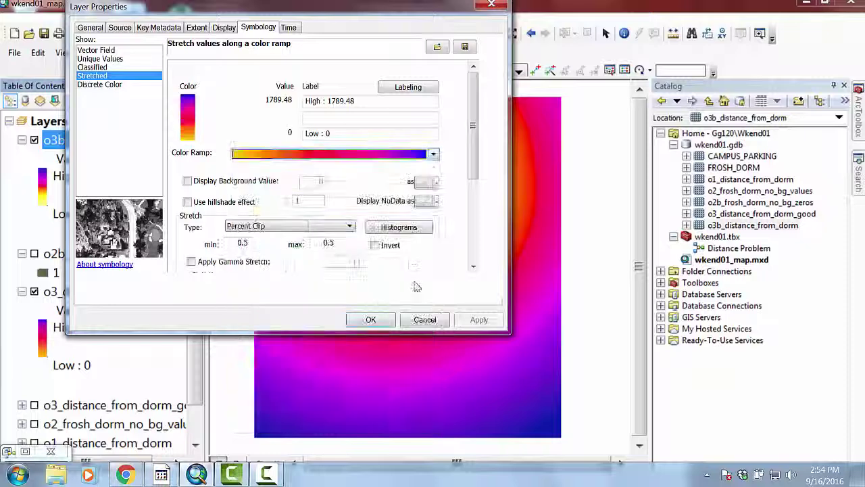
{"action": "left_click", "coordinate": [381, 323]}
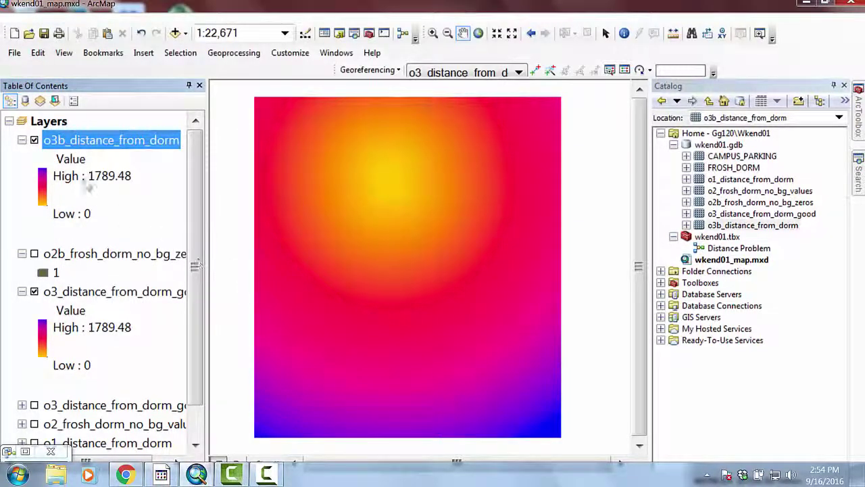
{"action": "left_click", "coordinate": [34, 141]}
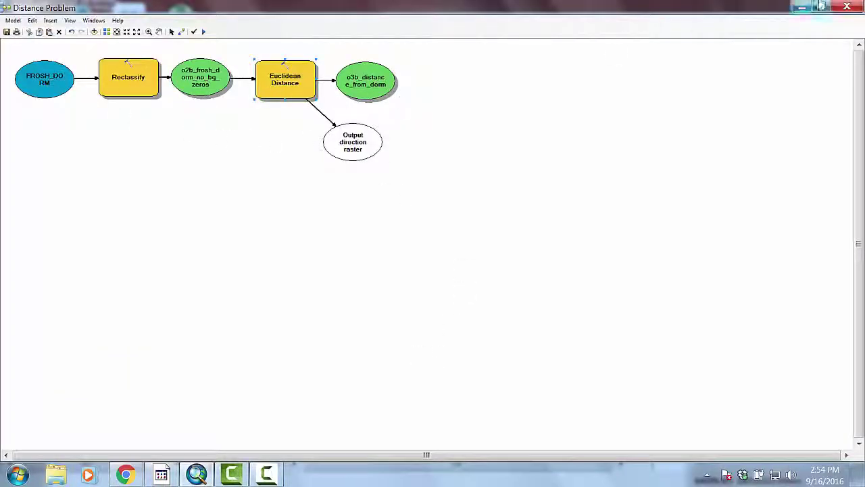
Restore the Distance Problem model window to a smaller size over the ArcMap map
{"action": "left_click", "coordinate": [820, 6]}
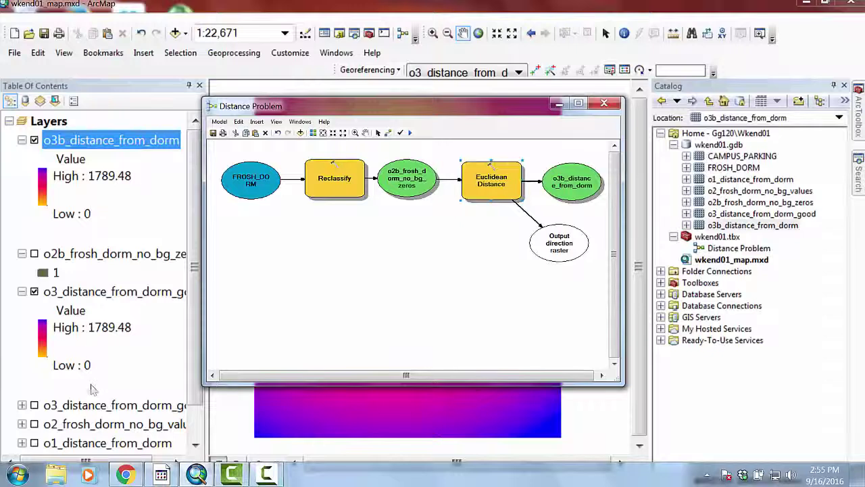